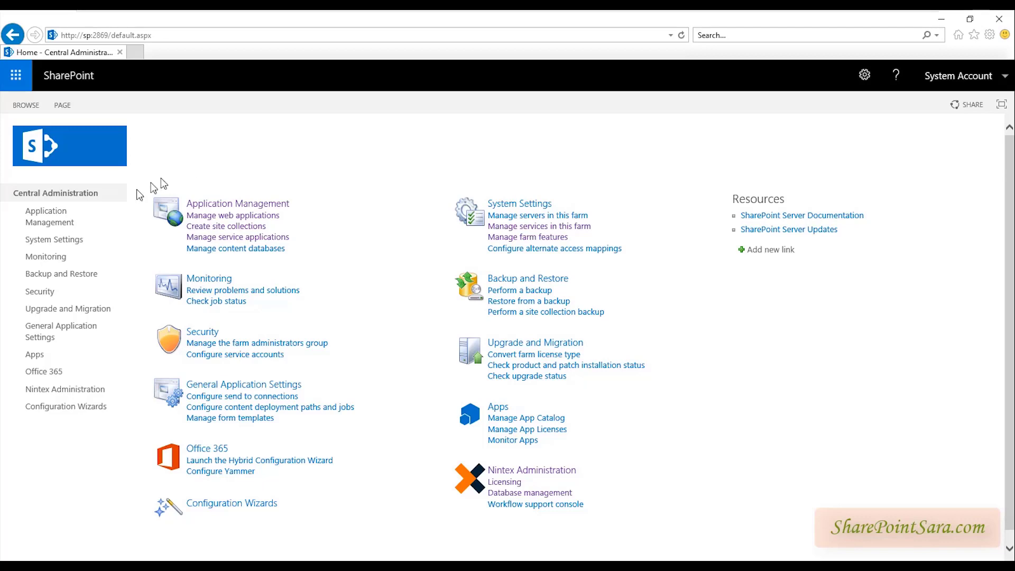
Open the form for creating a new site collection from Application Management.
{"action": "left_click", "coordinate": [45, 219]}
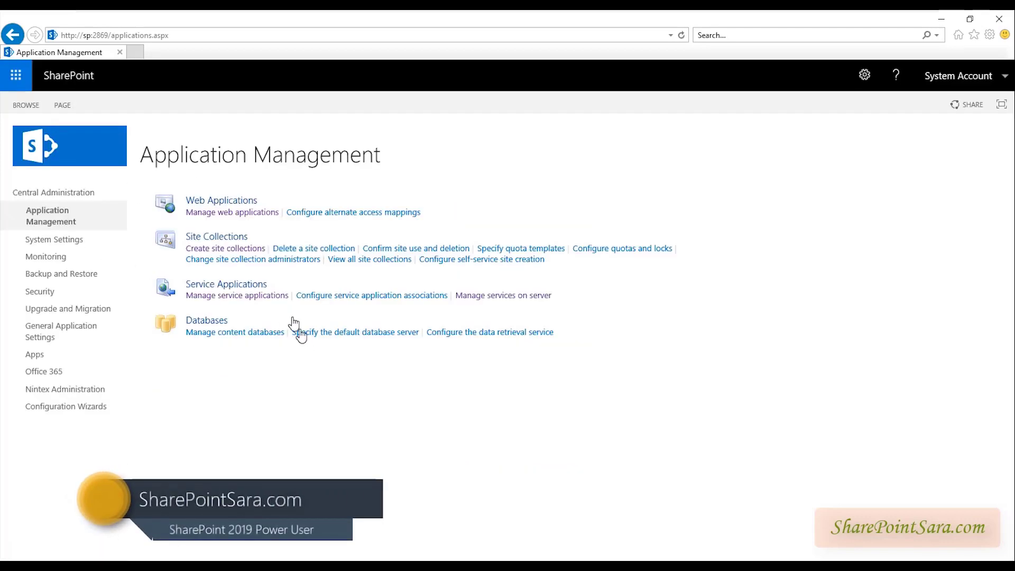
{"action": "left_click_drag", "start_coordinate": [185, 237], "coordinate": [245, 244]}
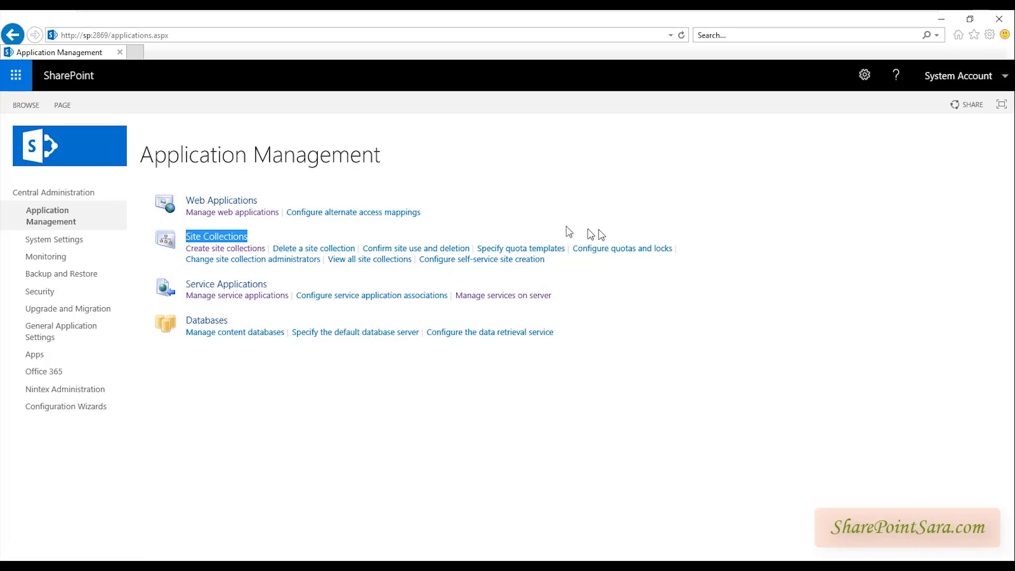
{"action": "left_click", "coordinate": [302, 236]}
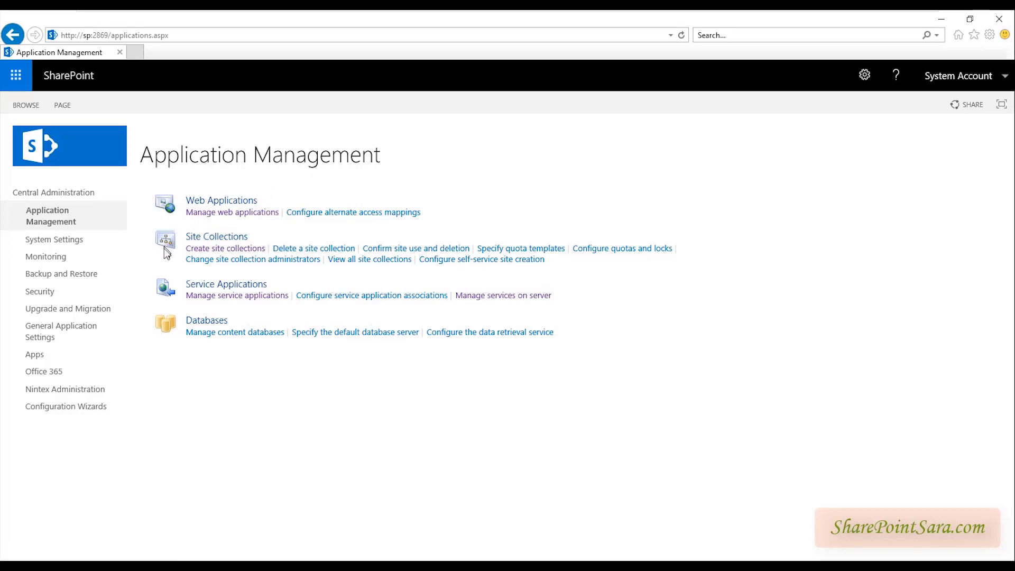
{"action": "left_click", "coordinate": [231, 251]}
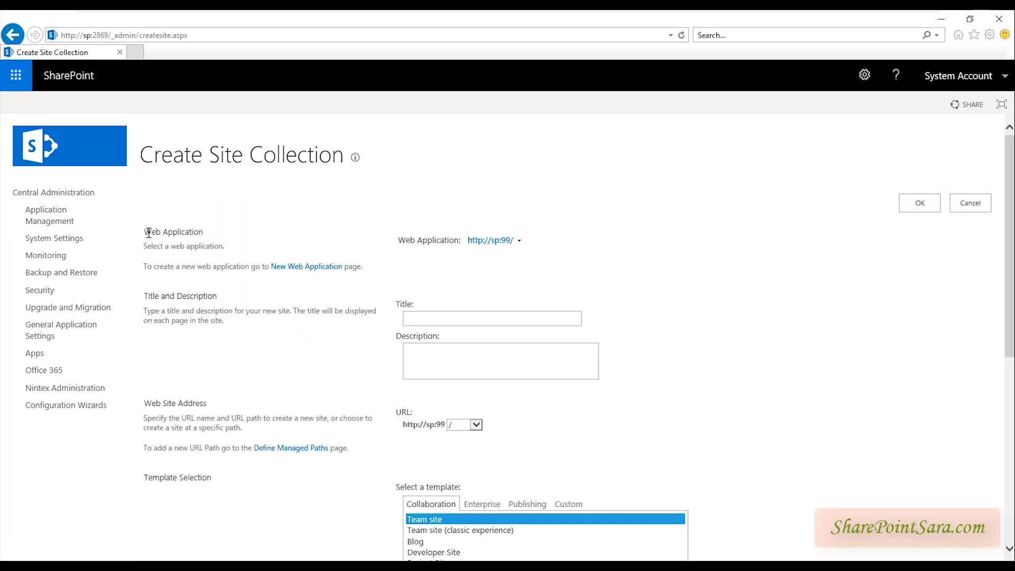
{"action": "scroll", "coordinate": [347, 255], "scroll_direction": "down", "scroll_amount": 5}
{"action": "scroll", "coordinate": [347, 255], "scroll_direction": "up", "scroll_amount": 5}
{"action": "left_click", "coordinate": [519, 241]}
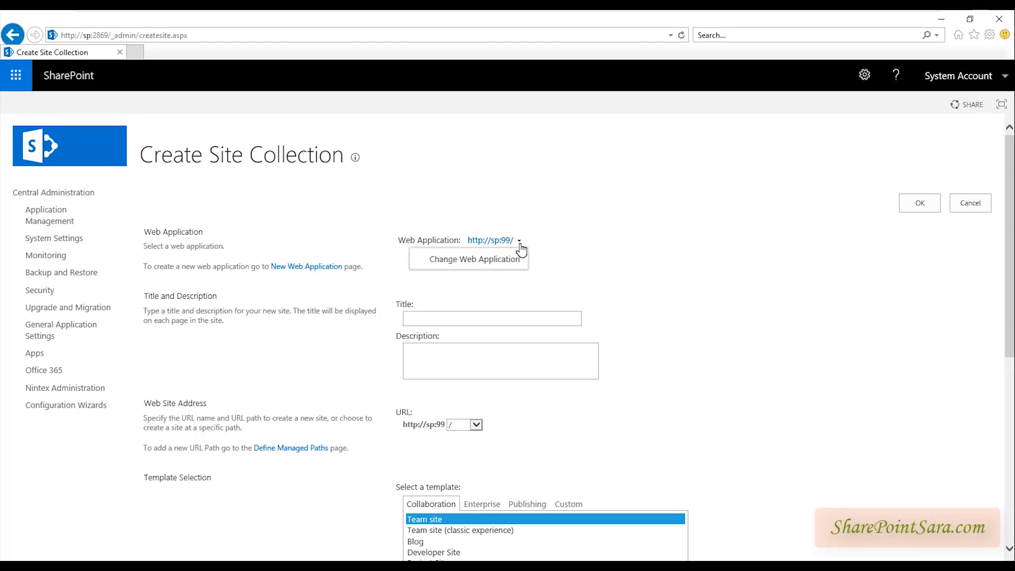
{"action": "left_click", "coordinate": [495, 259]}
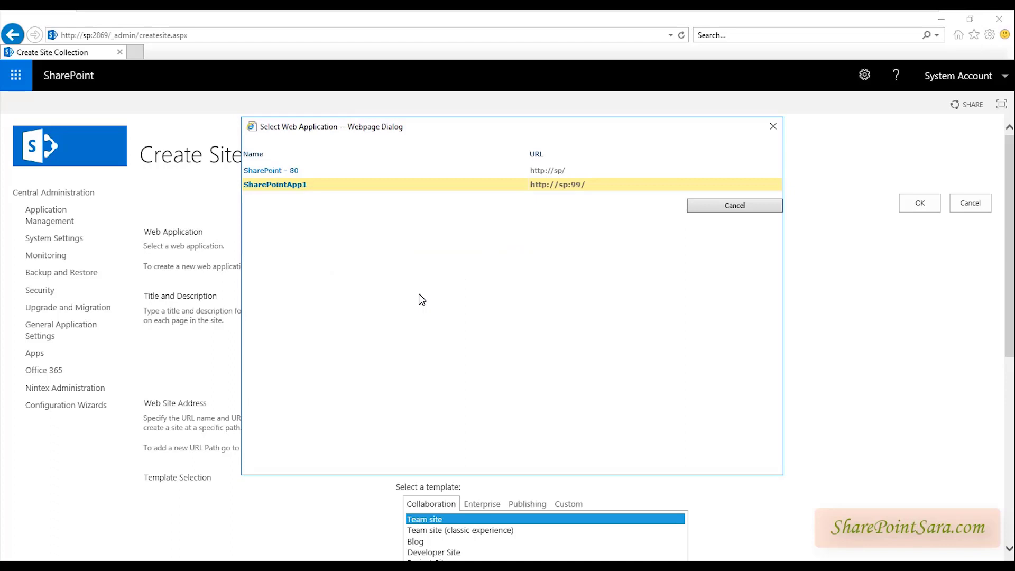
{"action": "left_click", "coordinate": [280, 175]}
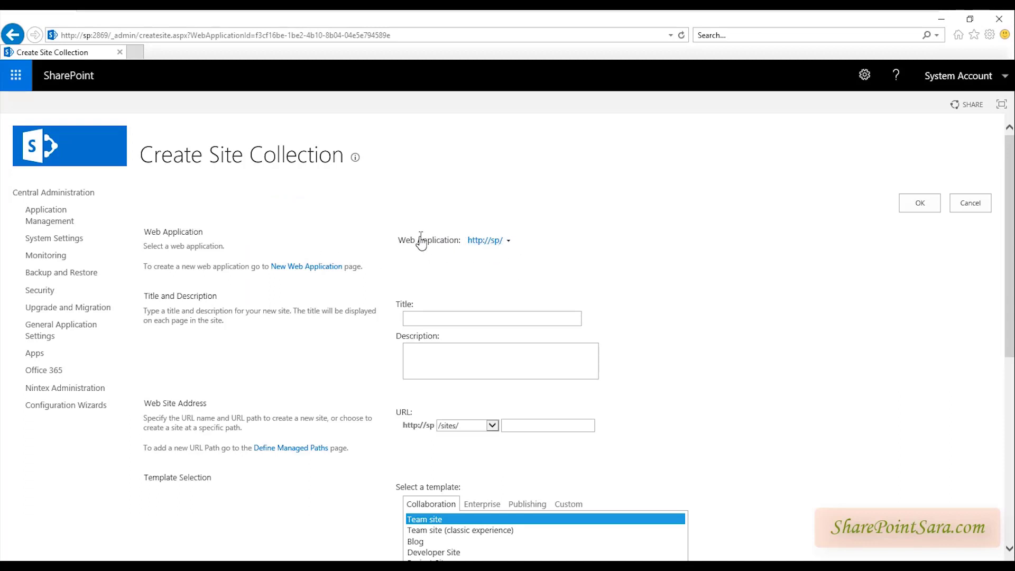
{"action": "left_click_drag", "start_coordinate": [418, 239], "coordinate": [436, 240]}
{"action": "left_click", "coordinate": [316, 313]}
Title the new site collection "SIteCo1" and leave its description empty.
{"action": "scroll", "coordinate": [315, 312], "scroll_direction": "down", "scroll_amount": 1}
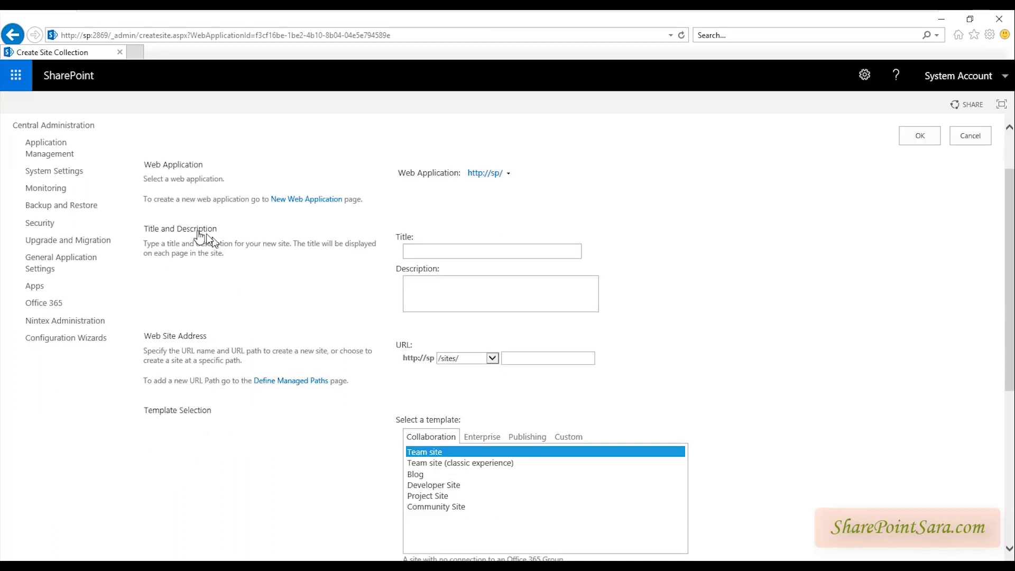
{"action": "left_click_drag", "start_coordinate": [162, 229], "coordinate": [226, 233]}
{"action": "left_click", "coordinate": [437, 252]}
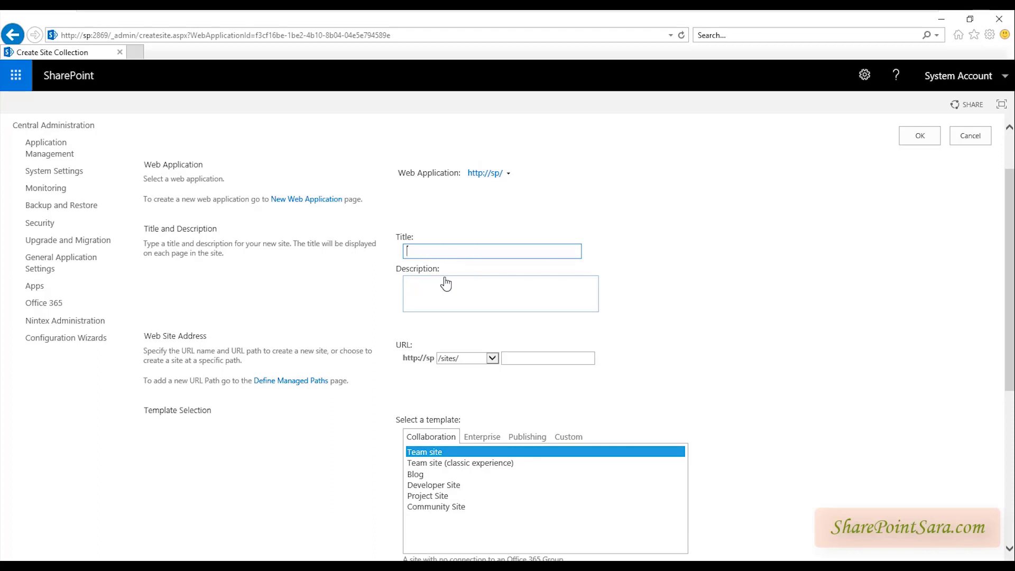
{"action": "type", "text": "SIteCo1"}
{"action": "left_click", "coordinate": [447, 286]}
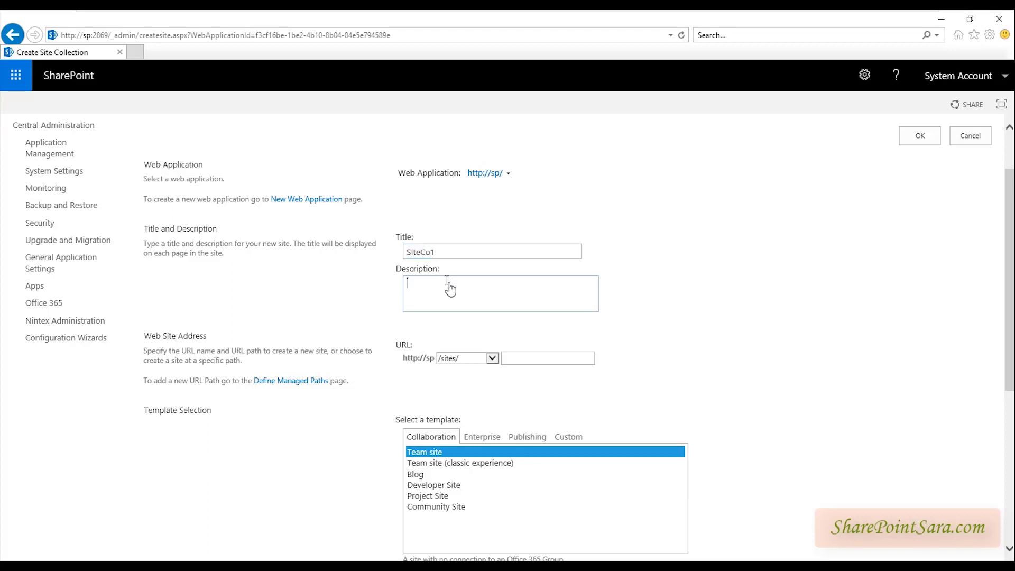
Set the web site address to the /sites/ path with the URL name "SIteCol1".
{"action": "left_click", "coordinate": [528, 359]}
{"action": "left_click_drag", "start_coordinate": [405, 359], "coordinate": [427, 362]}
{"action": "left_click", "coordinate": [457, 363]}
{"action": "left_click", "coordinate": [457, 369]}
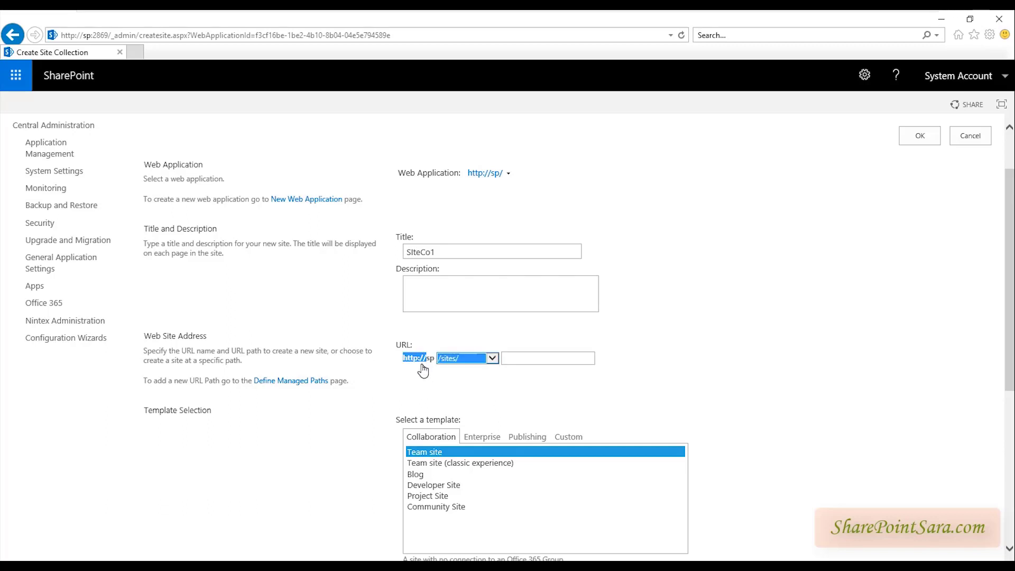
{"action": "left_click", "coordinate": [463, 358]}
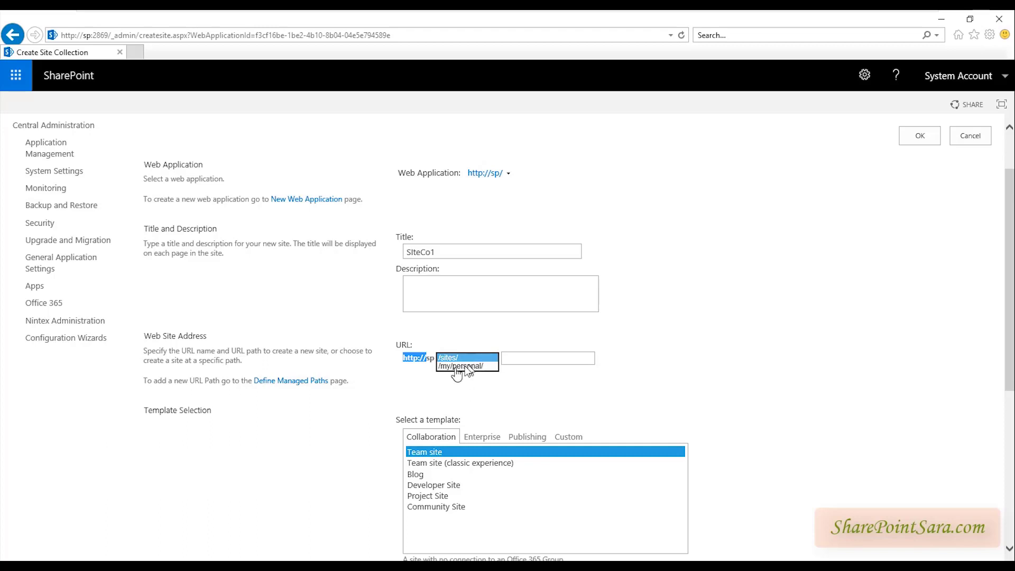
{"action": "left_click", "coordinate": [419, 373]}
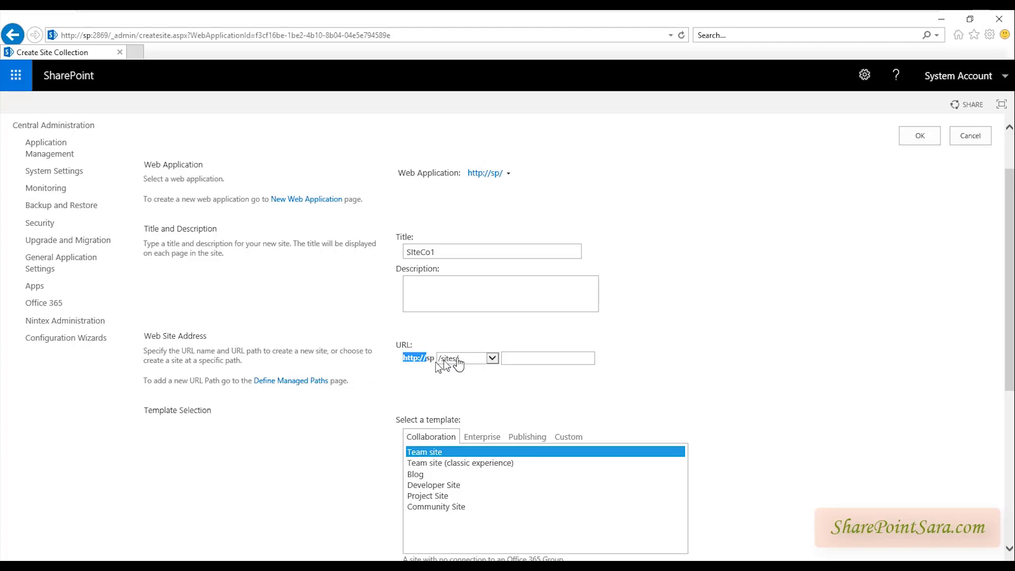
{"action": "left_click", "coordinate": [509, 360]}
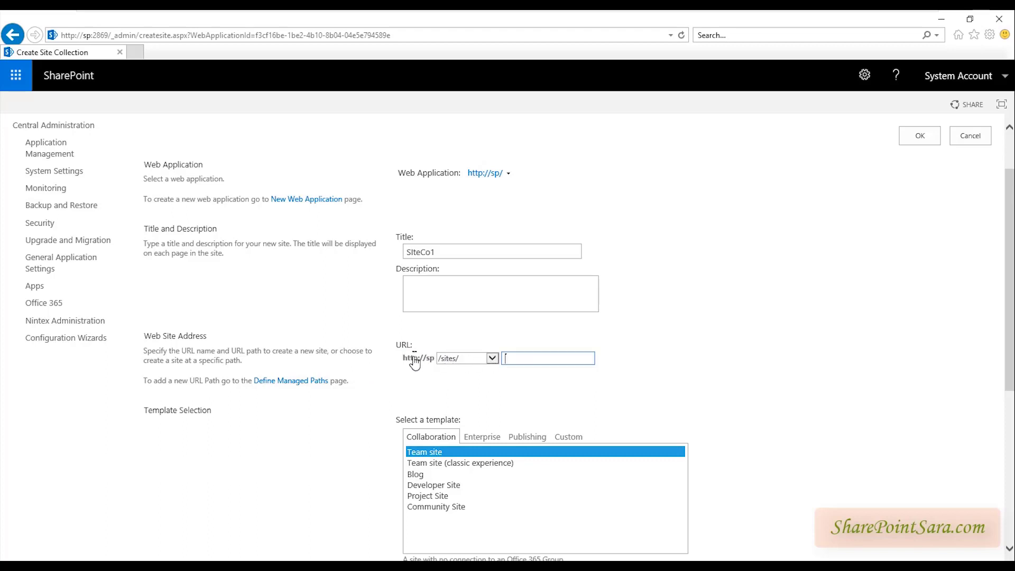
{"action": "left_click_drag", "start_coordinate": [405, 359], "coordinate": [435, 360]}
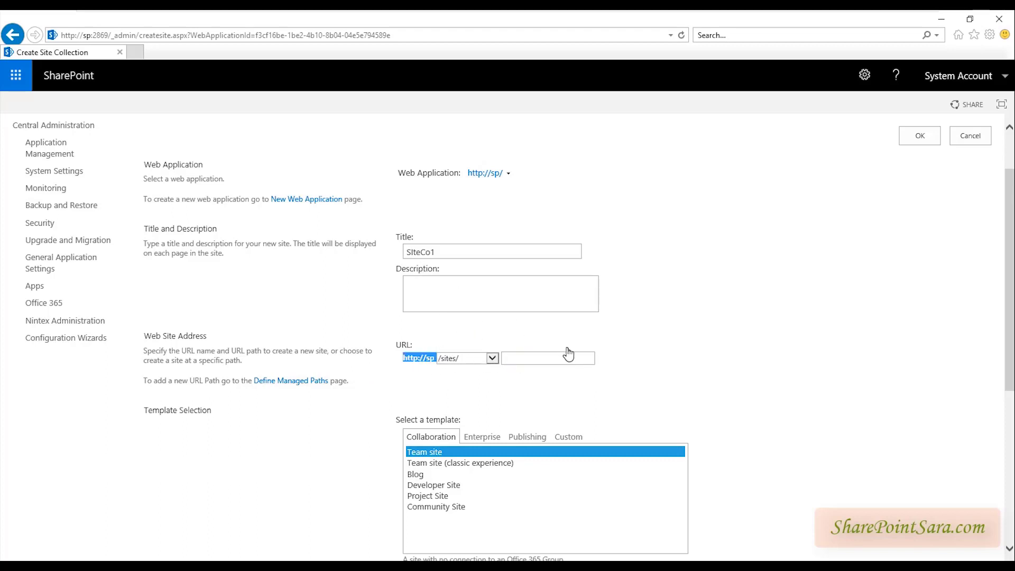
{"action": "left_click", "coordinate": [550, 359]}
{"action": "type", "text": "SIteCol1"}
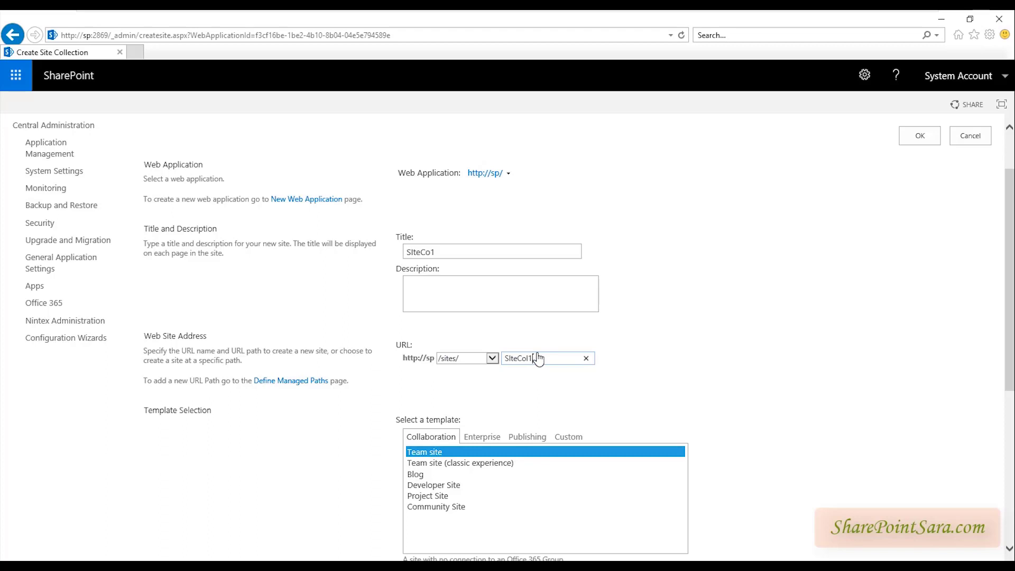
Review the Collaboration templates, checking the descriptions of Team site (classic experience), Team site and Blog.
{"action": "scroll", "coordinate": [539, 359], "scroll_direction": "down", "scroll_amount": 3}
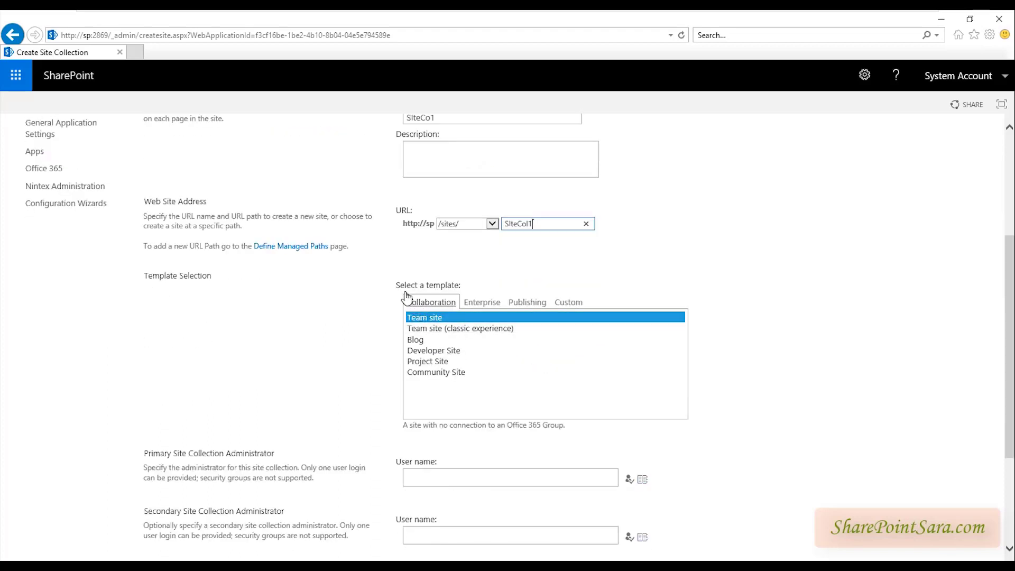
{"action": "left_click_drag", "start_coordinate": [397, 286], "coordinate": [442, 285]}
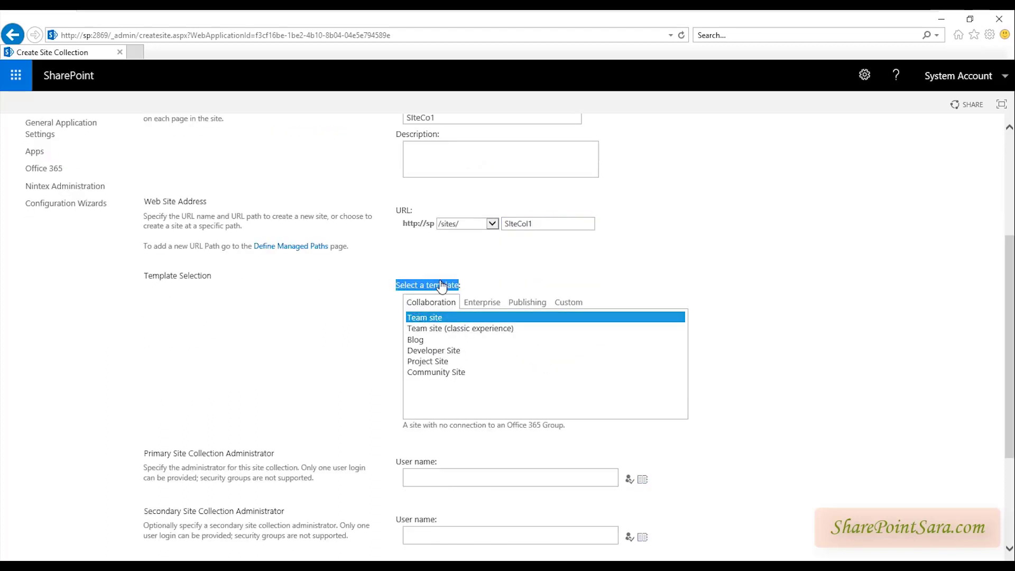
{"action": "left_click", "coordinate": [802, 307]}
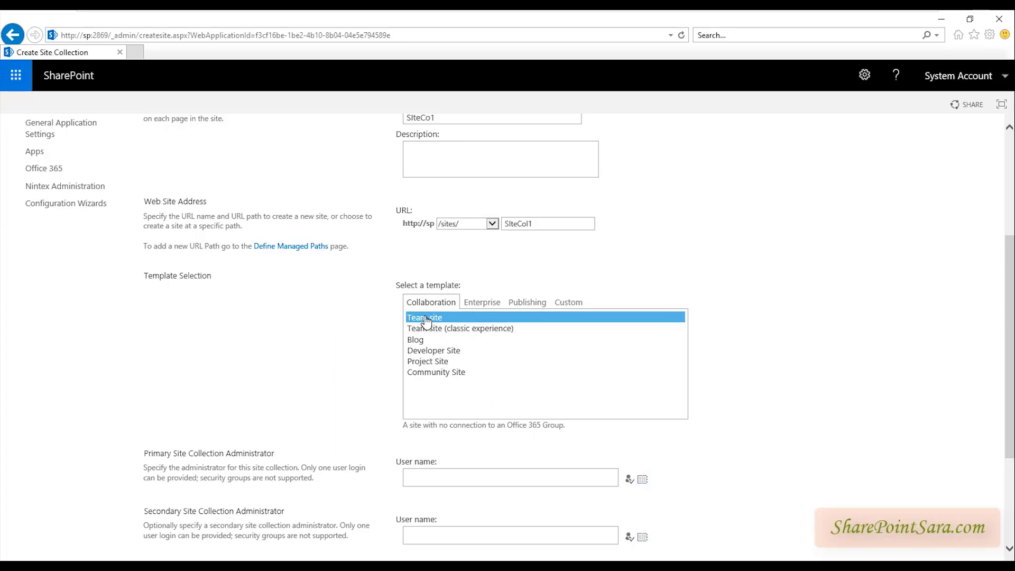
{"action": "left_click", "coordinate": [439, 329]}
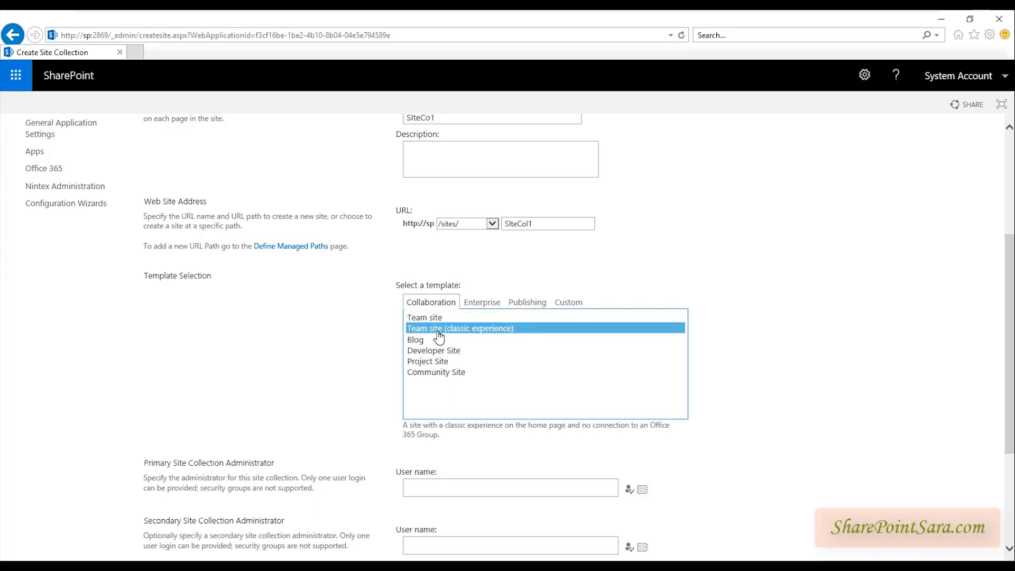
{"action": "left_click", "coordinate": [426, 317]}
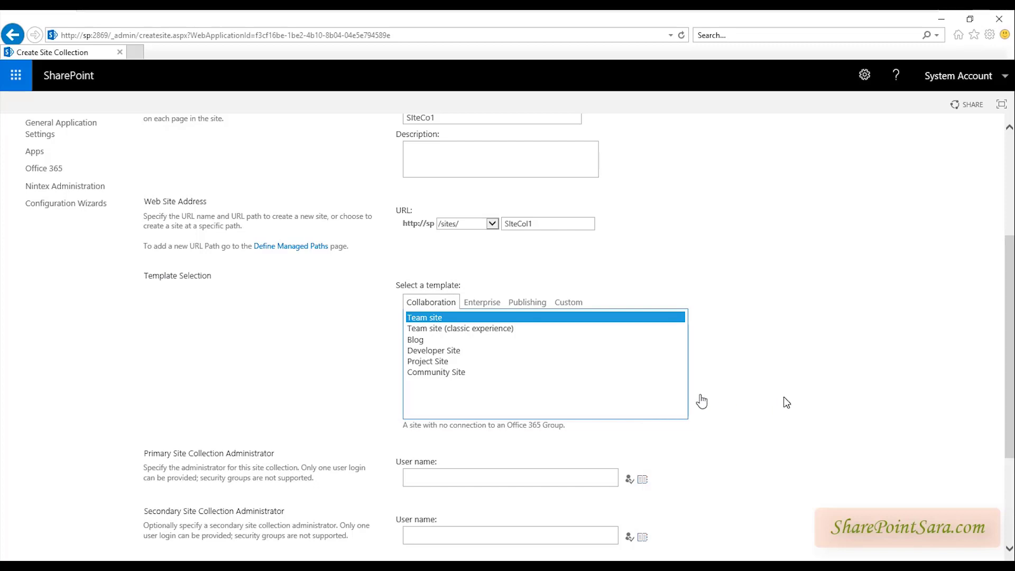
{"action": "left_click", "coordinate": [429, 339]}
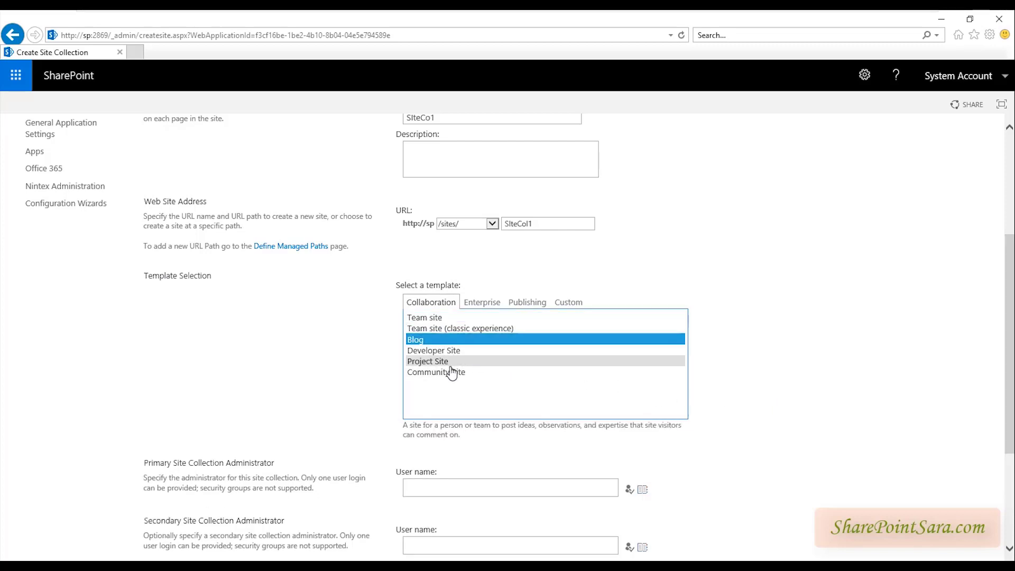
Review the Enterprise templates, checking the descriptions of Business Intelligence Center, Enterprise Search Center and Document Center.
{"action": "left_click", "coordinate": [483, 304]}
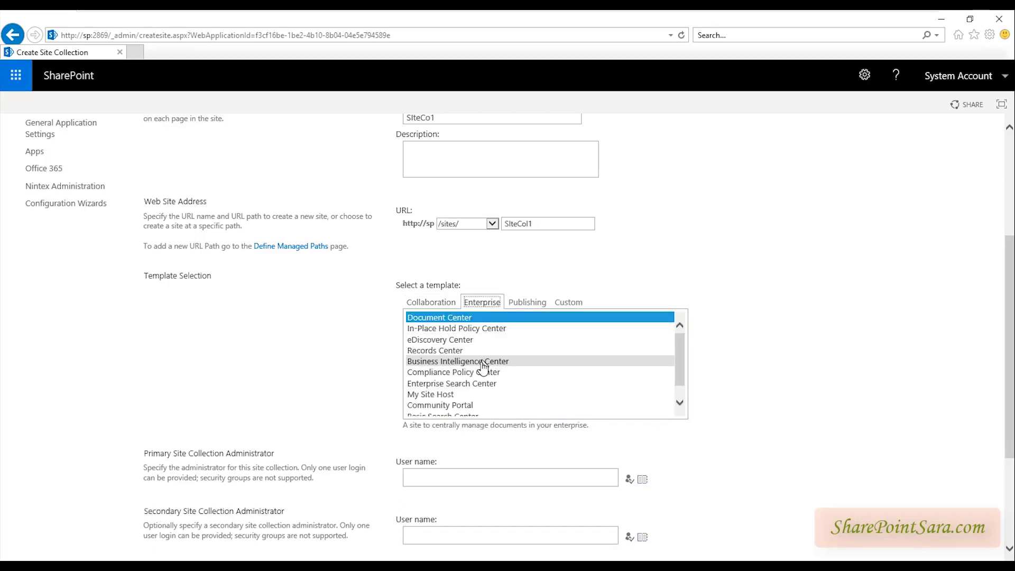
{"action": "left_click", "coordinate": [541, 363]}
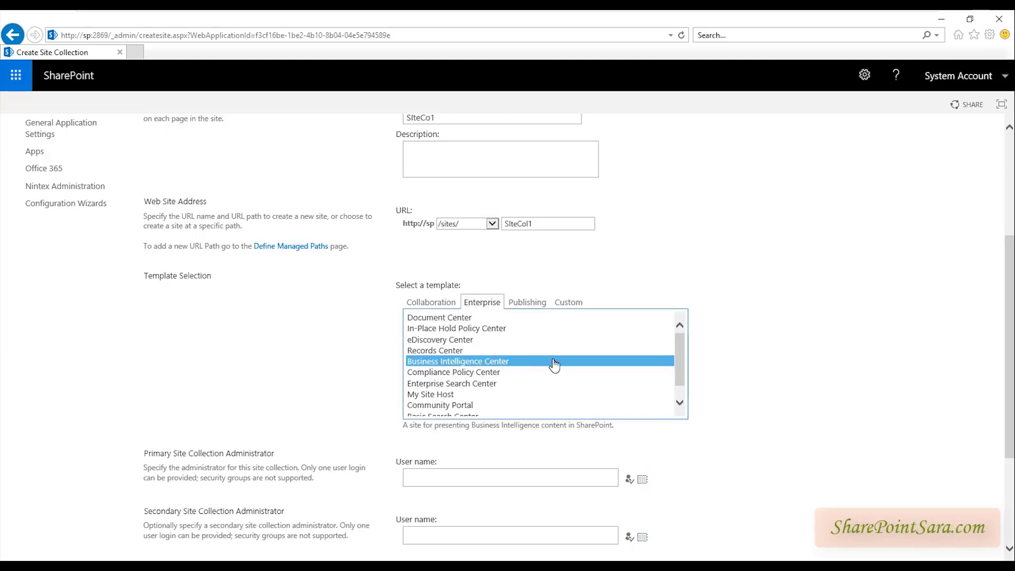
{"action": "left_click", "coordinate": [494, 385]}
{"action": "scroll", "coordinate": [578, 384], "scroll_direction": "down", "scroll_amount": 1}
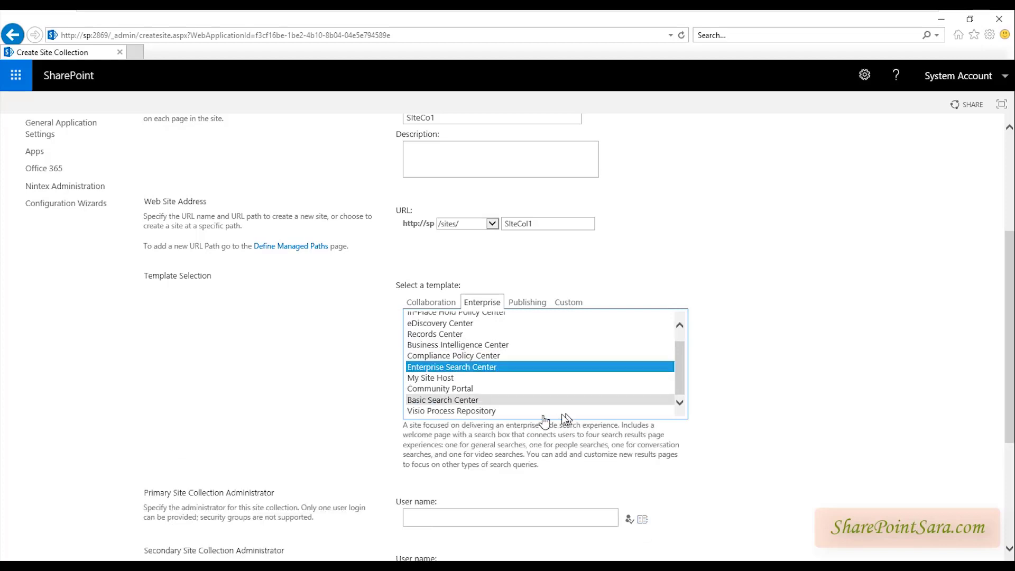
{"action": "scroll", "coordinate": [476, 365], "scroll_direction": "up", "scroll_amount": 1}
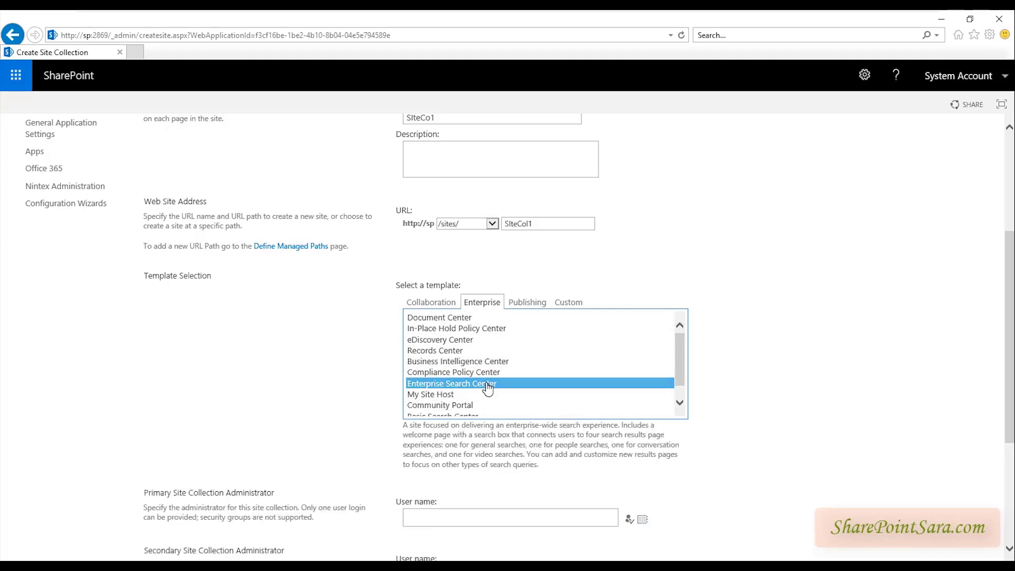
{"action": "scroll", "coordinate": [488, 342], "scroll_direction": "down", "scroll_amount": 1}
{"action": "scroll", "coordinate": [488, 342], "scroll_direction": "up", "scroll_amount": 2}
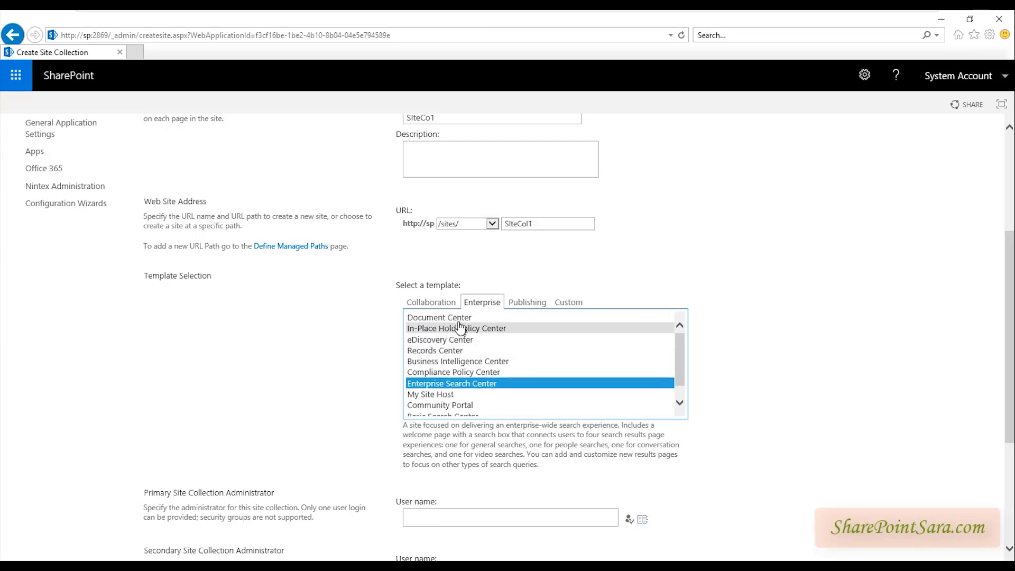
{"action": "left_click", "coordinate": [455, 317]}
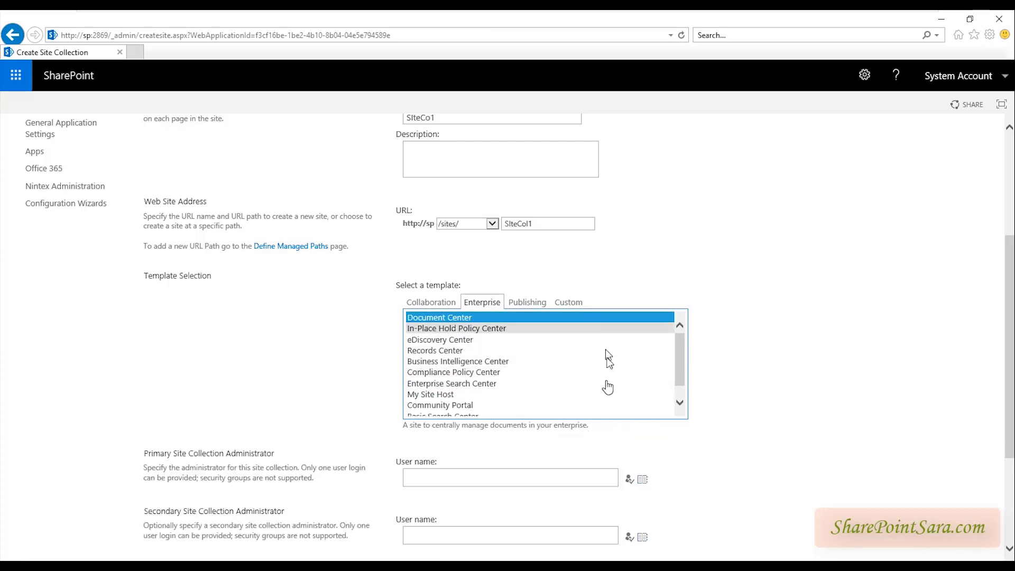
Review the Publishing templates, checking Communication site, Product Catalog, Enterprise Wiki and Publishing Portal.
{"action": "left_click", "coordinate": [529, 303]}
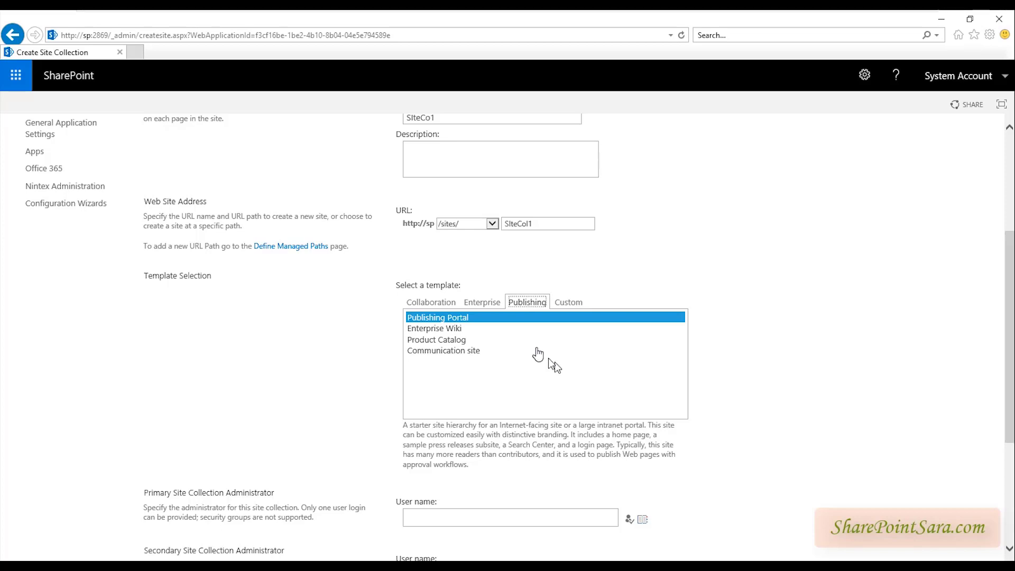
{"action": "left_click", "coordinate": [444, 351]}
{"action": "left_click", "coordinate": [441, 339]}
{"action": "left_click", "coordinate": [441, 329]}
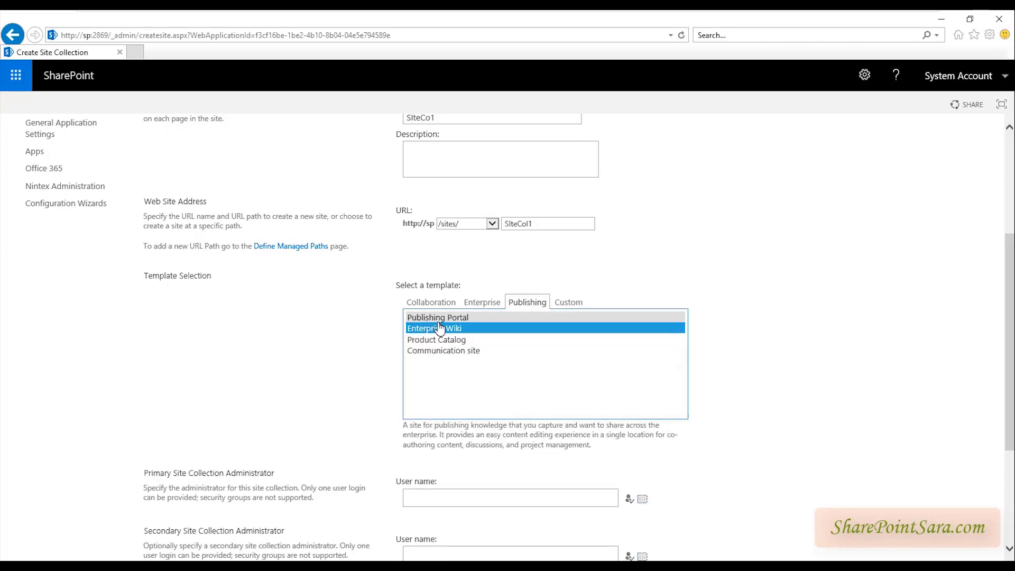
{"action": "left_click", "coordinate": [425, 318]}
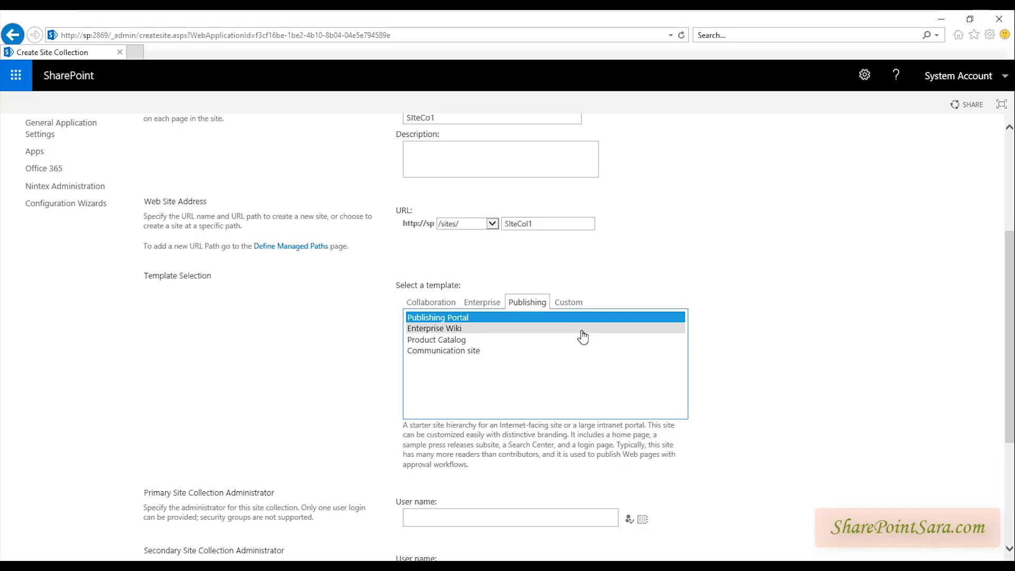
Return the template selection to the Collaboration category with Team site chosen.
{"action": "scroll", "coordinate": [371, 318], "scroll_direction": "up", "scroll_amount": 4}
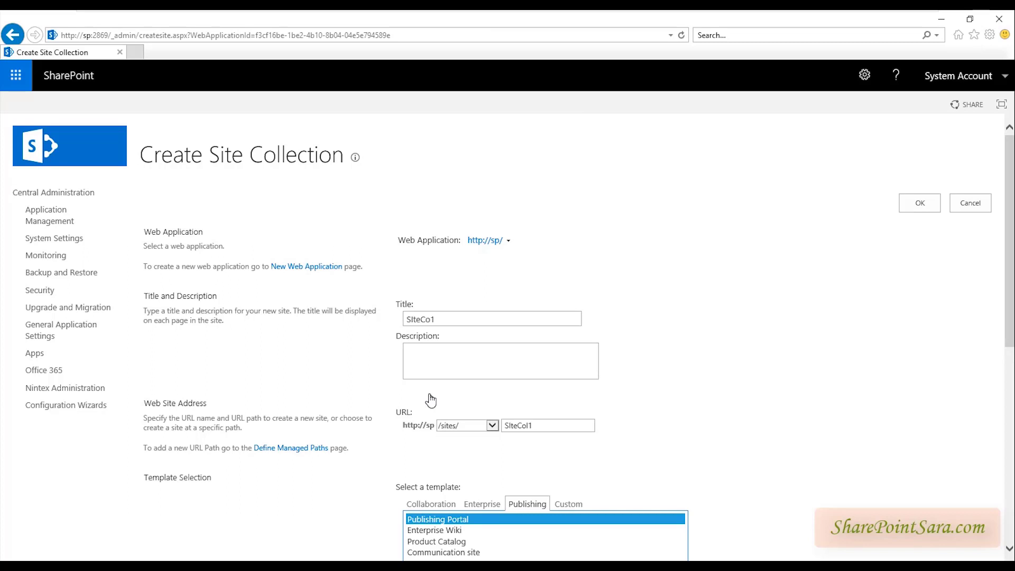
{"action": "scroll", "coordinate": [431, 401], "scroll_direction": "down", "scroll_amount": 3}
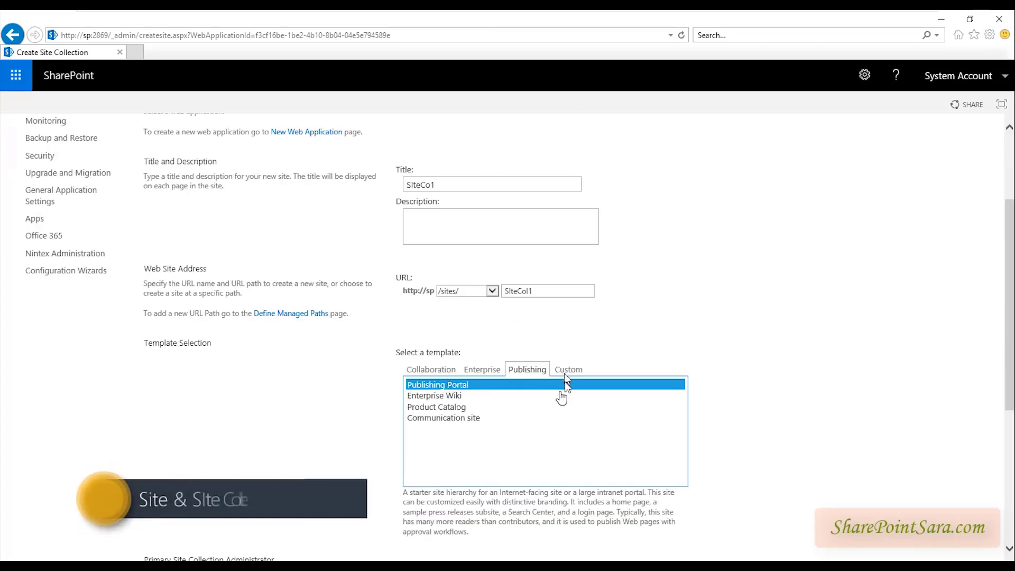
{"action": "left_click", "coordinate": [434, 397]}
{"action": "left_click", "coordinate": [477, 371]}
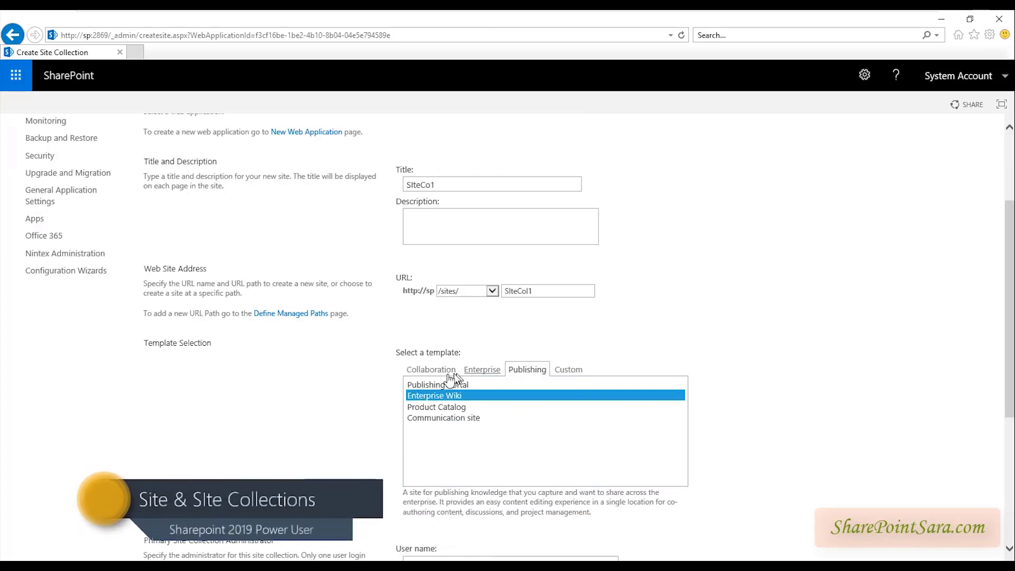
{"action": "left_click", "coordinate": [443, 373]}
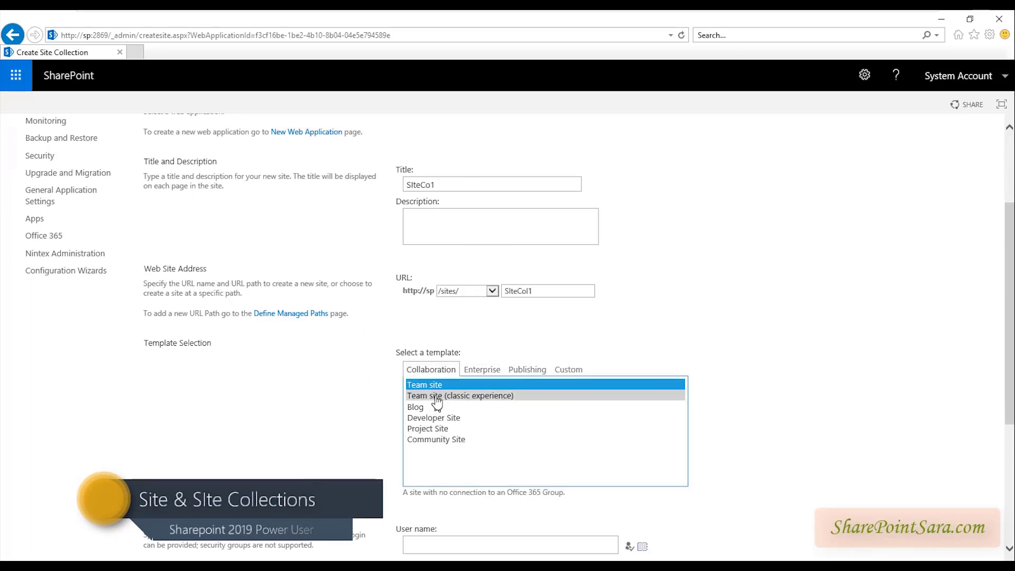
Compare the Team site and Team site (classic experience) templates, keeping Team site as the selected template.
{"action": "left_click", "coordinate": [438, 394]}
{"action": "left_click", "coordinate": [435, 386]}
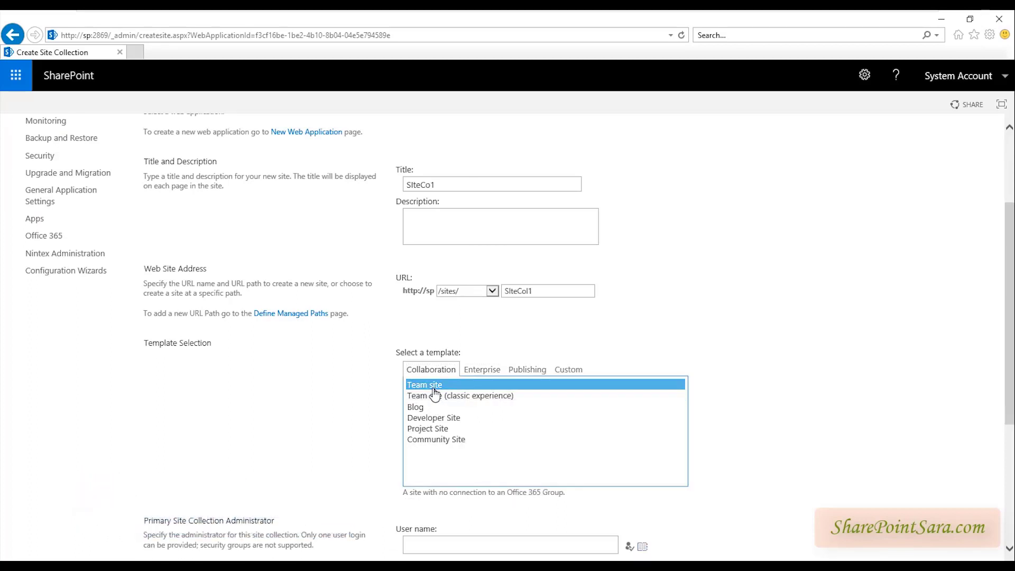
{"action": "left_click", "coordinate": [435, 395]}
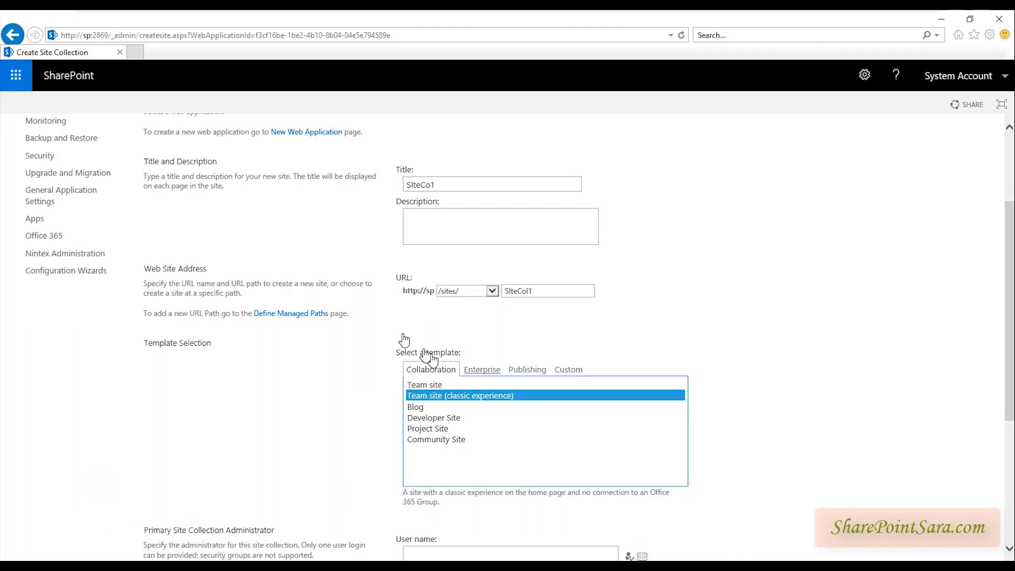
{"action": "scroll", "coordinate": [332, 209], "scroll_direction": "up", "scroll_amount": 3}
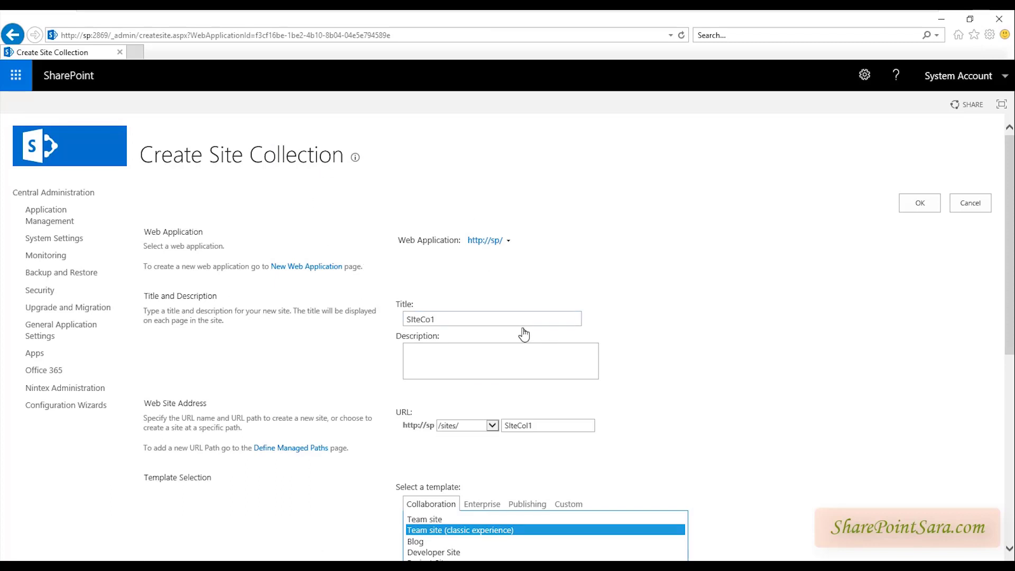
{"action": "scroll", "coordinate": [648, 401], "scroll_direction": "down", "scroll_amount": 3}
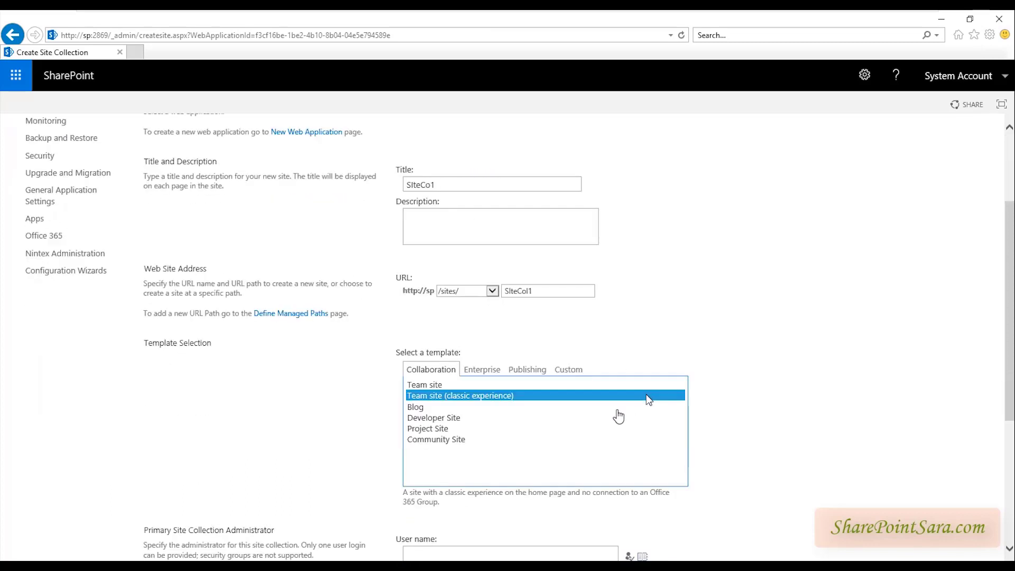
{"action": "left_click", "coordinate": [437, 386]}
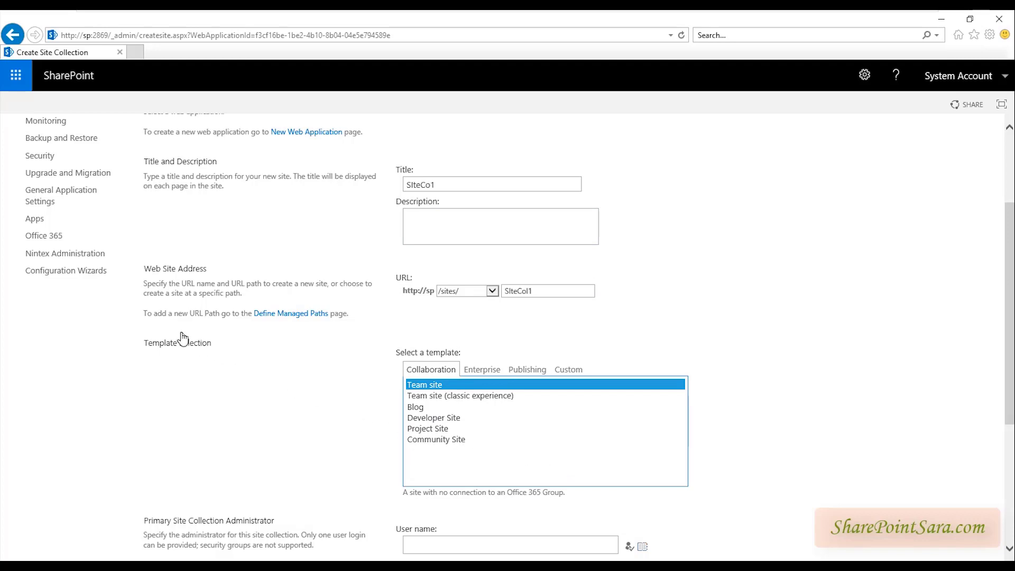
Enter the administrator's domain account as the primary site collection administrator and check that the name resolves.
{"action": "scroll", "coordinate": [375, 390], "scroll_direction": "down", "scroll_amount": 4}
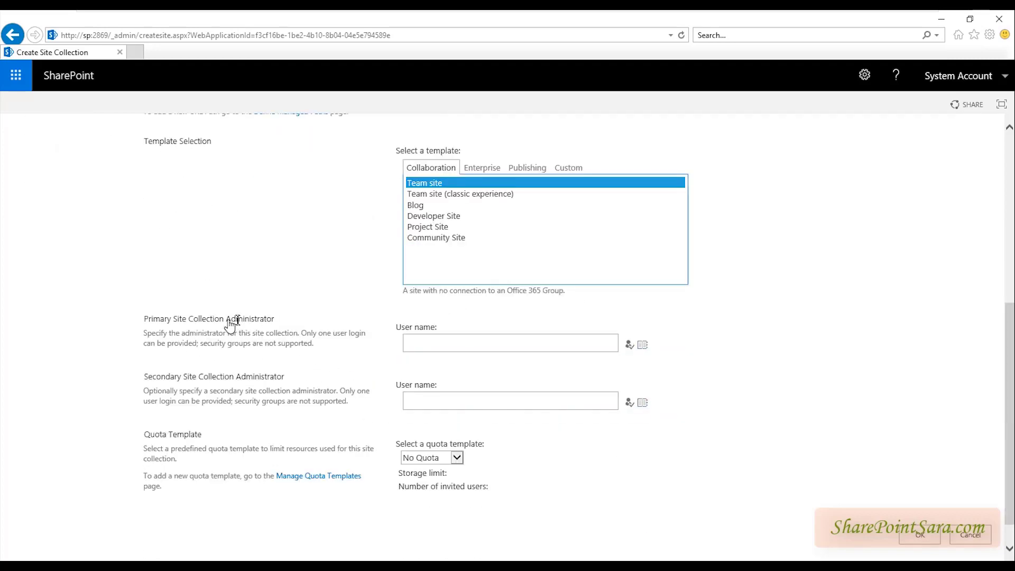
{"action": "left_click_drag", "start_coordinate": [172, 320], "coordinate": [249, 328]}
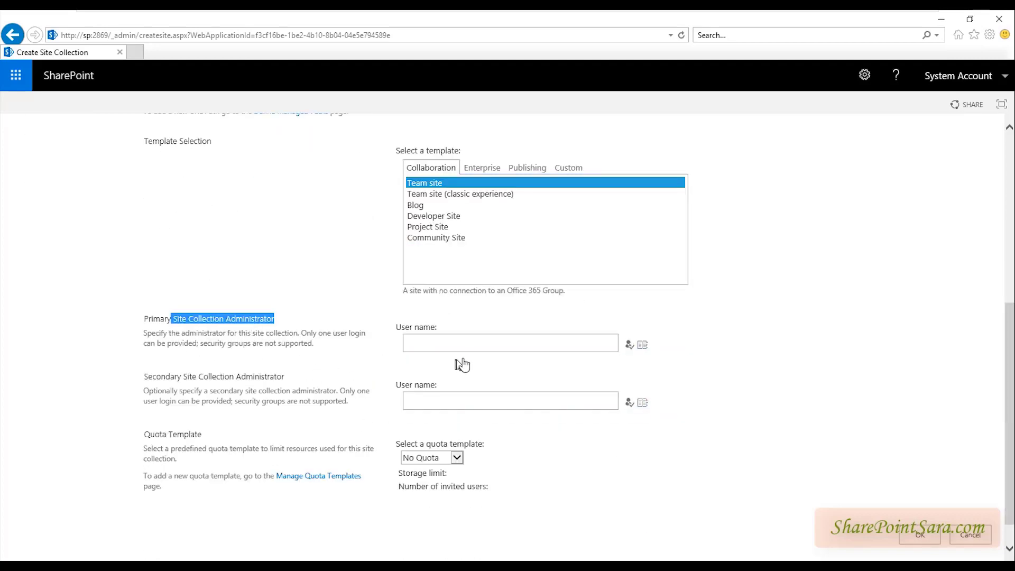
{"action": "left_click", "coordinate": [491, 347]}
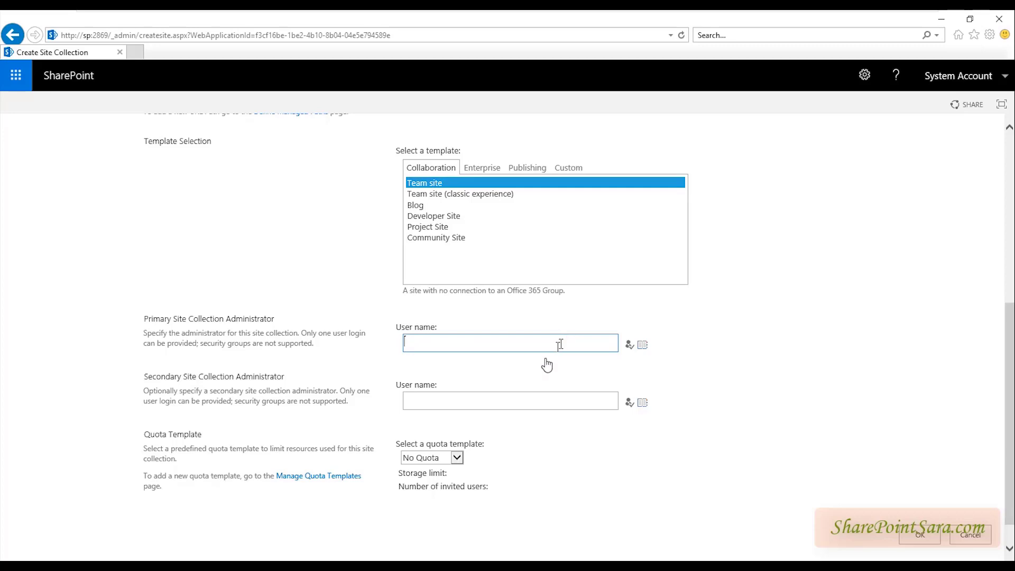
{"action": "scroll", "coordinate": [319, 386], "scroll_direction": "up", "scroll_amount": 4}
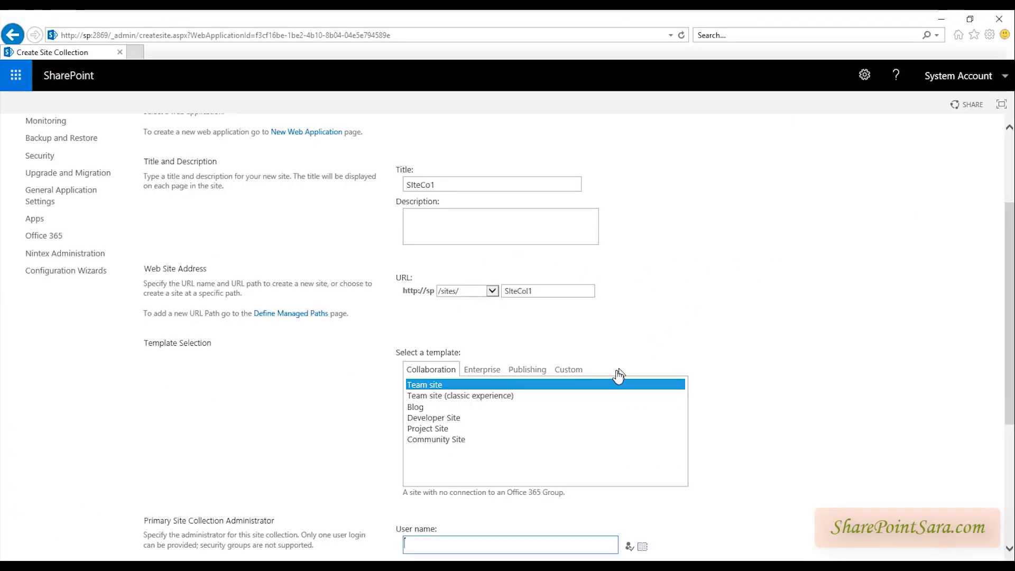
{"action": "scroll", "coordinate": [581, 379], "scroll_direction": "down", "scroll_amount": 1}
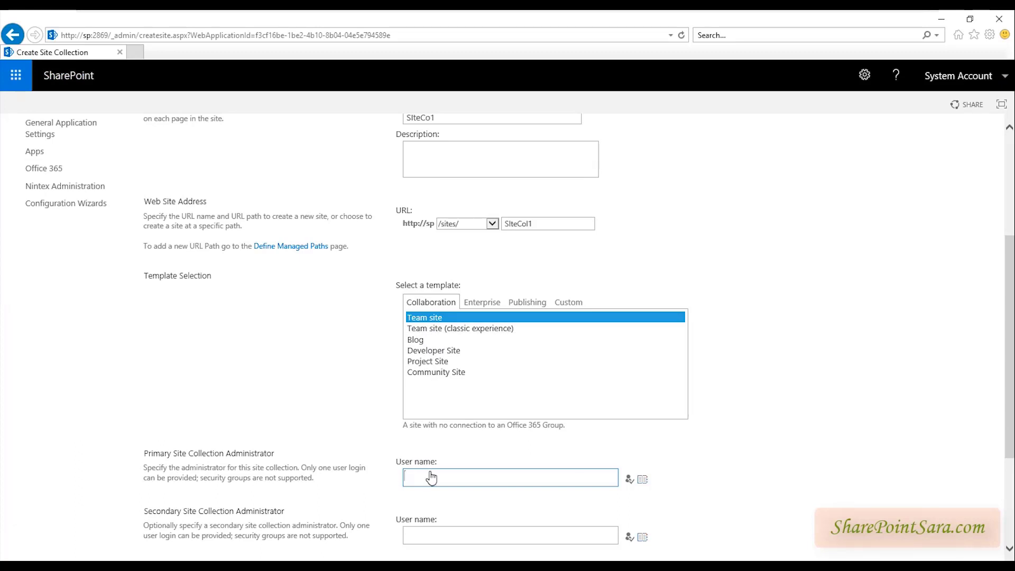
{"action": "type", "text": "shar"}
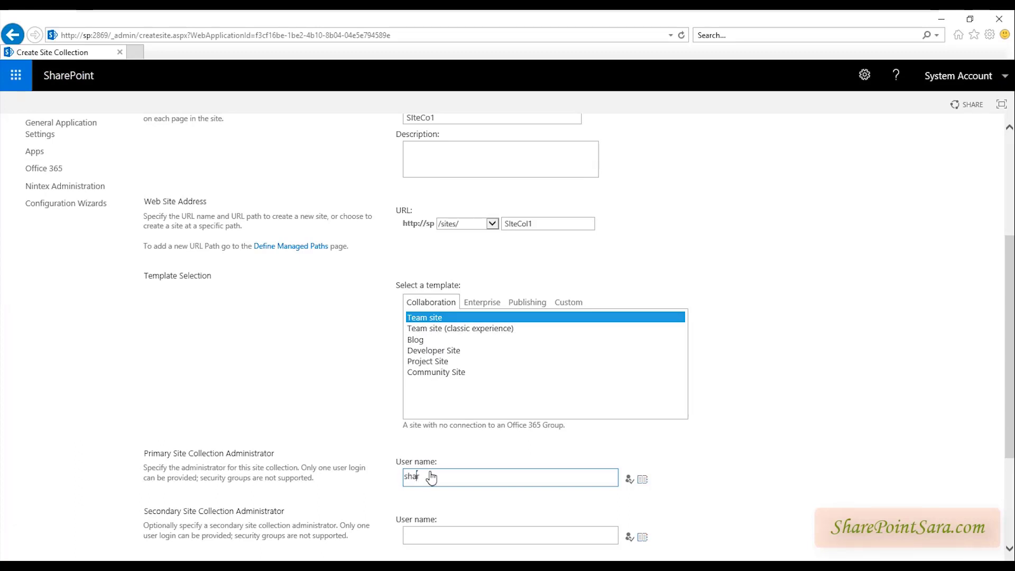
{"action": "type", "text": "epoint\\mo"}
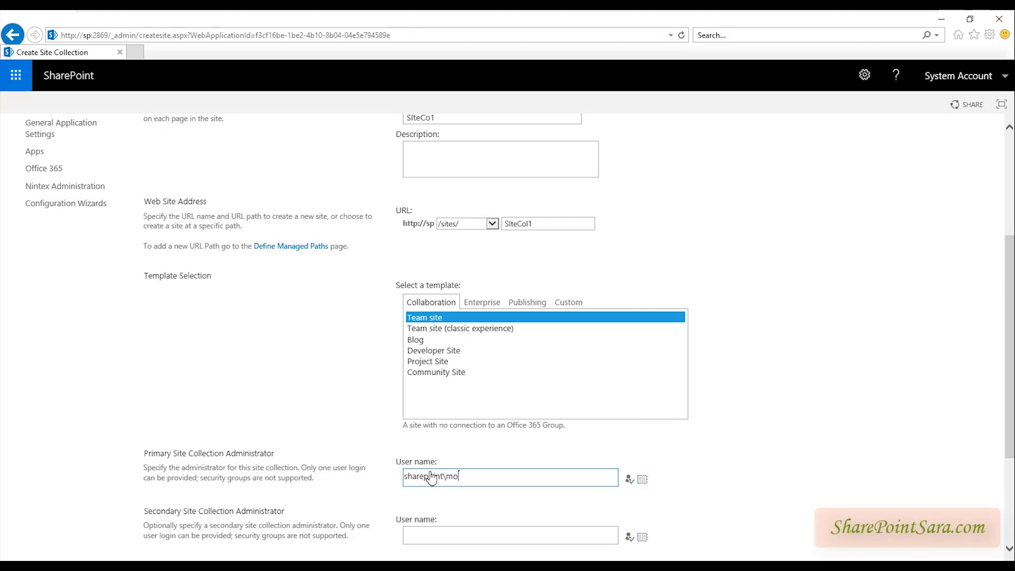
{"action": "type", "text": "tesharrei"}
{"action": "left_click", "coordinate": [628, 479]}
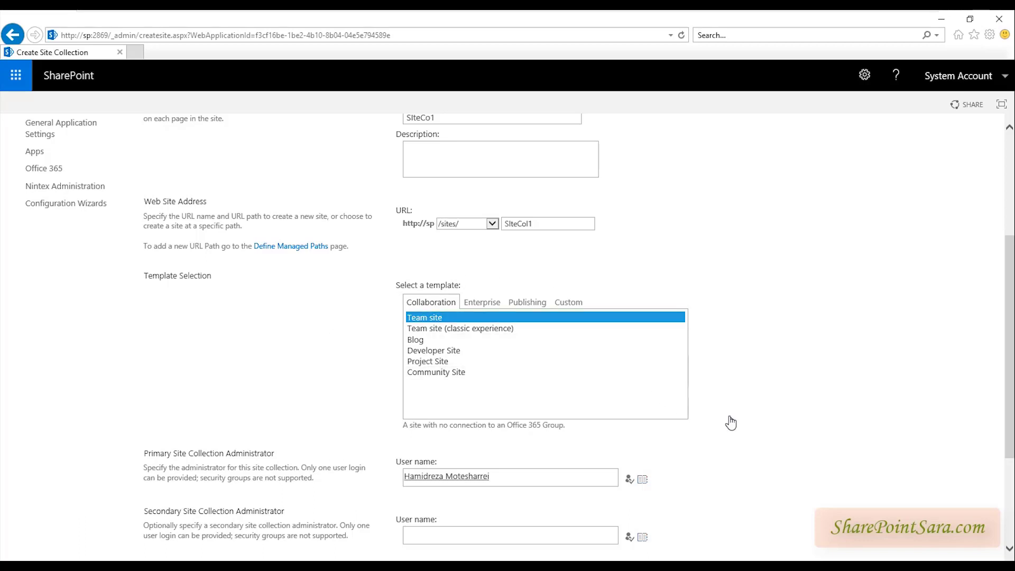
Review the primary and secondary site collection administrator settings, leaving the secondary user name empty.
{"action": "scroll", "coordinate": [494, 464], "scroll_direction": "down", "scroll_amount": 1}
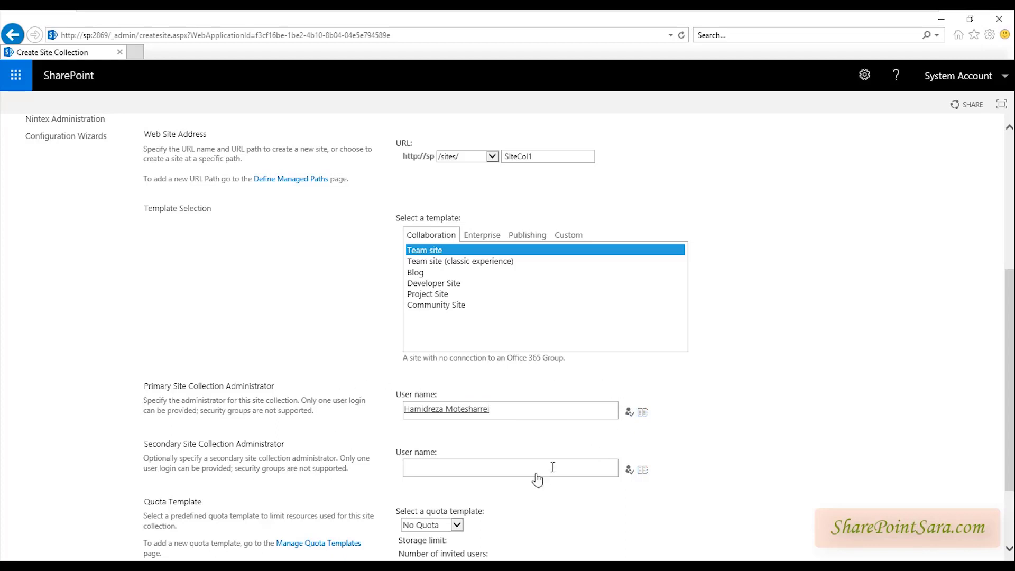
{"action": "scroll", "coordinate": [730, 376], "scroll_direction": "up", "scroll_amount": 1}
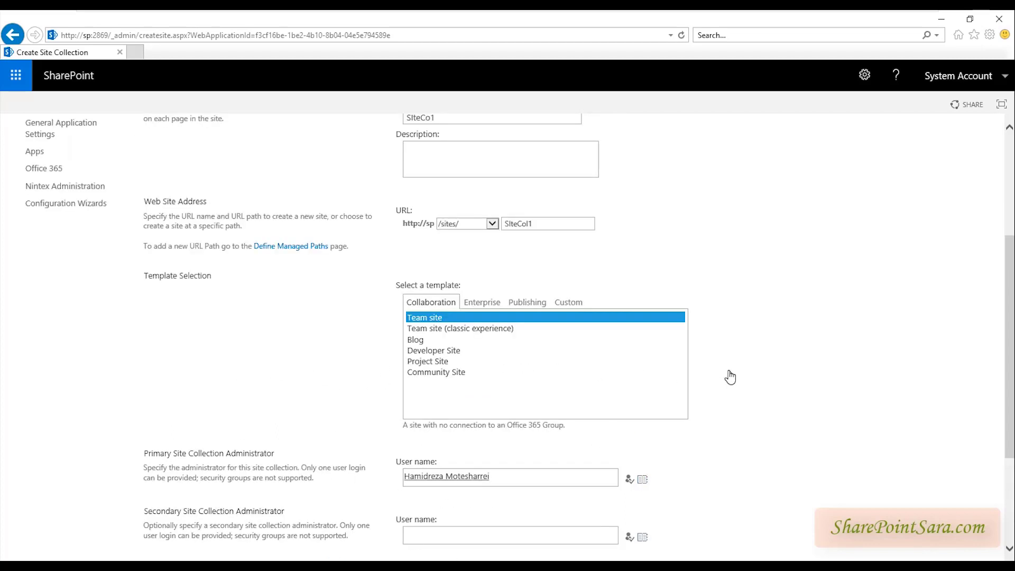
{"action": "left_click_drag", "start_coordinate": [397, 463], "coordinate": [437, 461]}
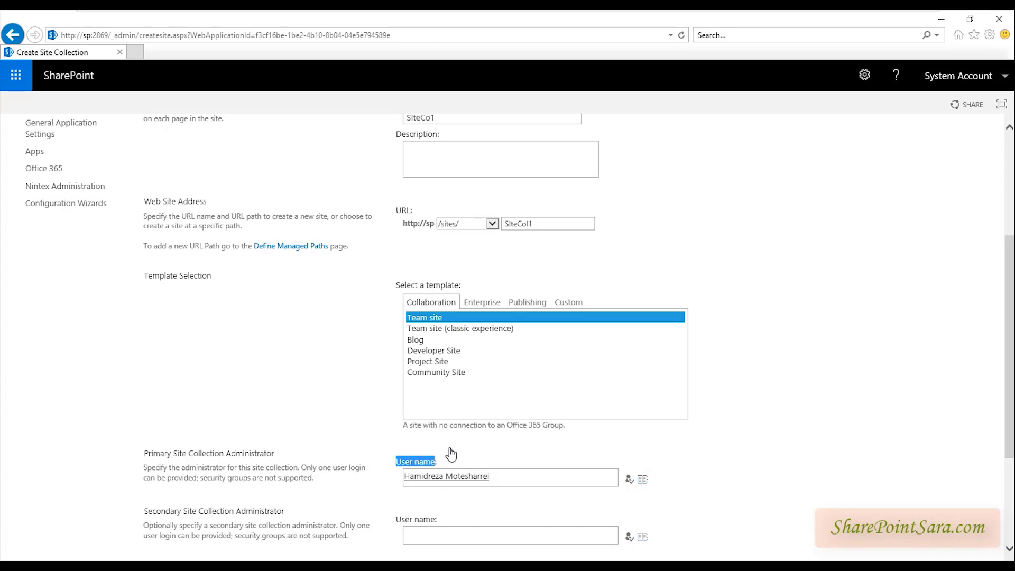
{"action": "scroll", "coordinate": [451, 455], "scroll_direction": "down", "scroll_amount": 2}
{"action": "left_click", "coordinate": [247, 374]}
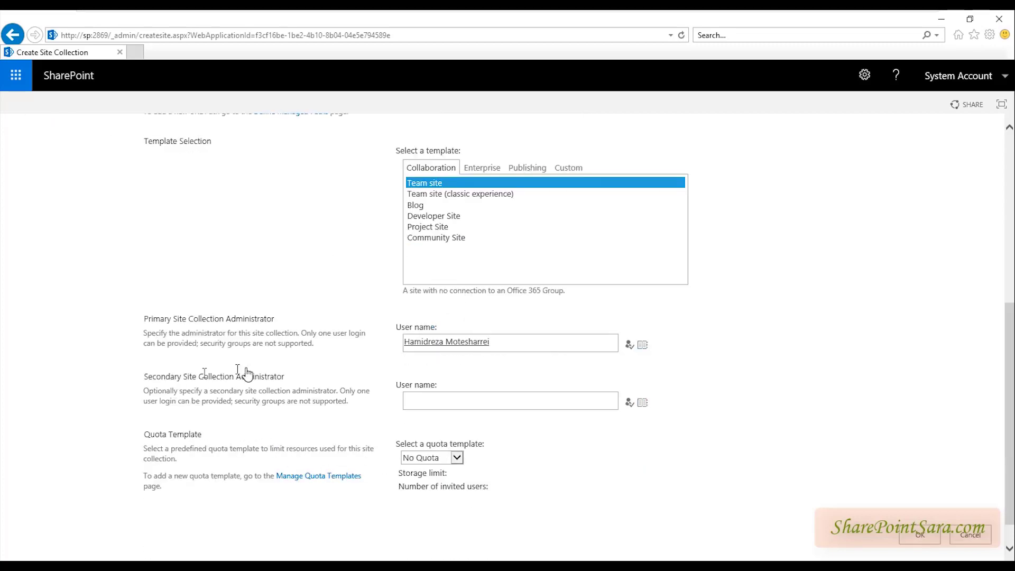
{"action": "triple_click", "coordinate": [247, 374]}
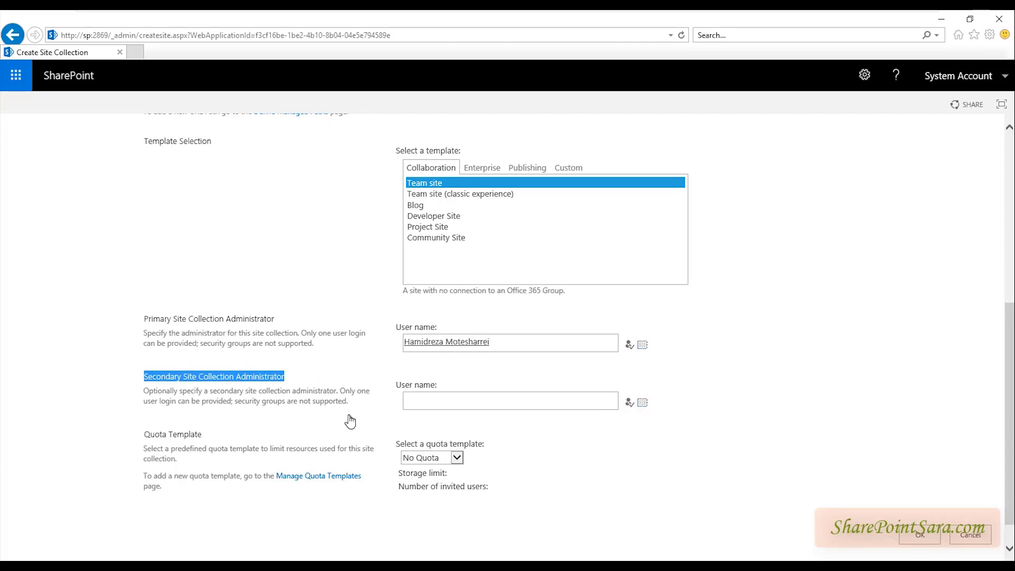
{"action": "left_click", "coordinate": [765, 352]}
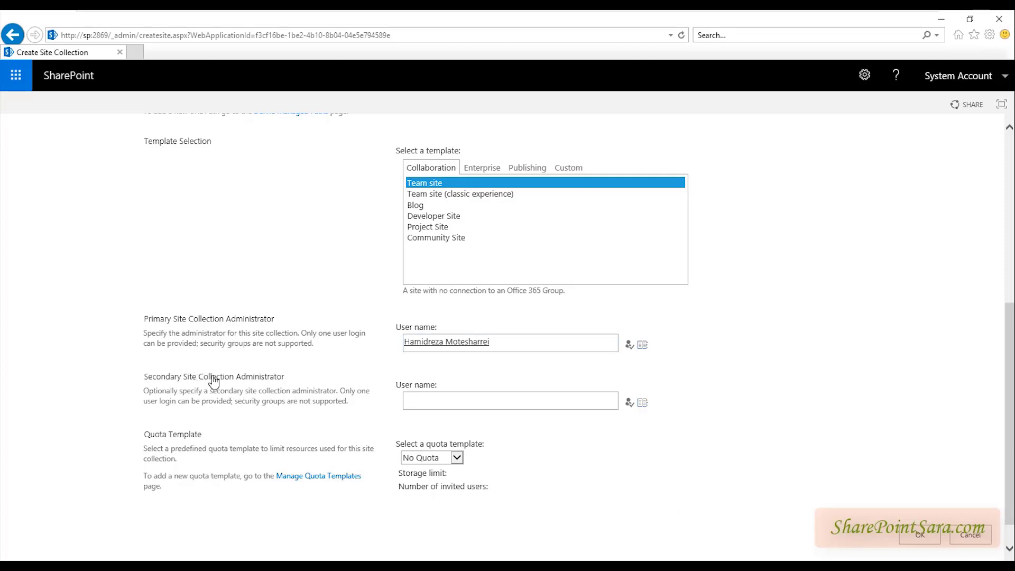
{"action": "left_click_drag", "start_coordinate": [213, 381], "coordinate": [373, 392]}
{"action": "left_click", "coordinate": [465, 402]}
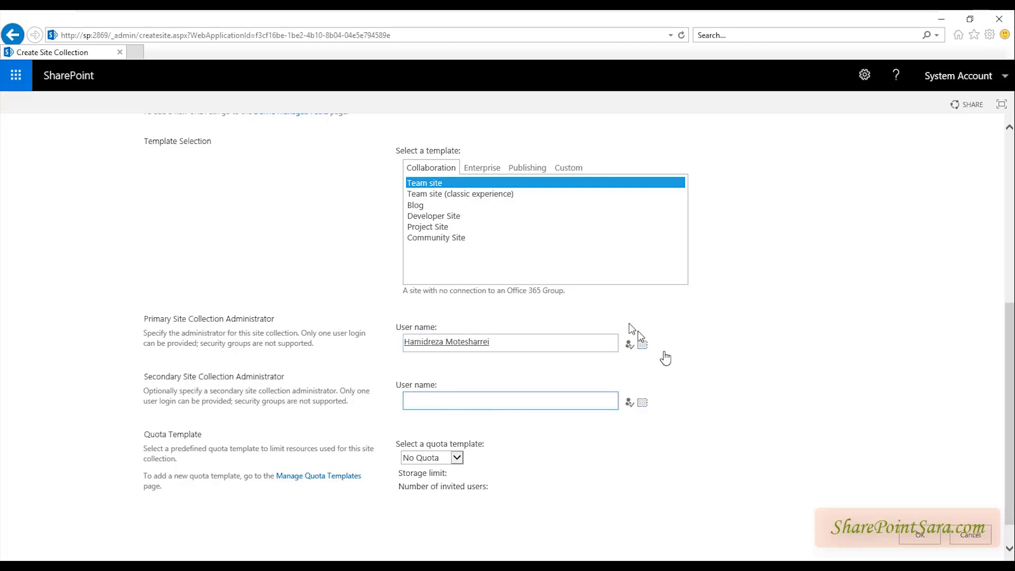
{"action": "left_click", "coordinate": [720, 410]}
Submit the form to create the site collection and dismiss the browser's AutoComplete prompt.
{"action": "scroll", "coordinate": [721, 411], "scroll_direction": "down", "scroll_amount": 1}
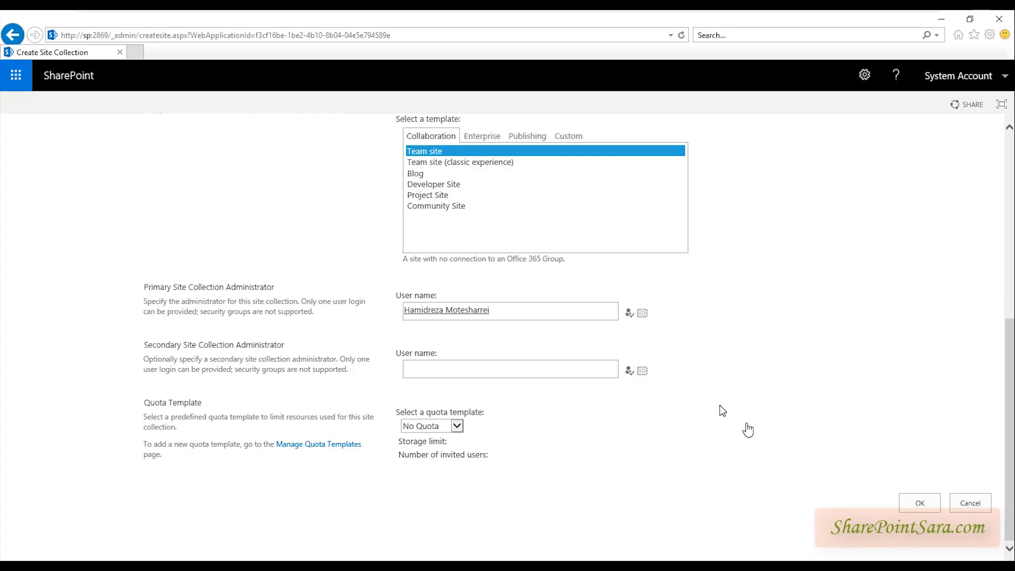
{"action": "left_click", "coordinate": [921, 503]}
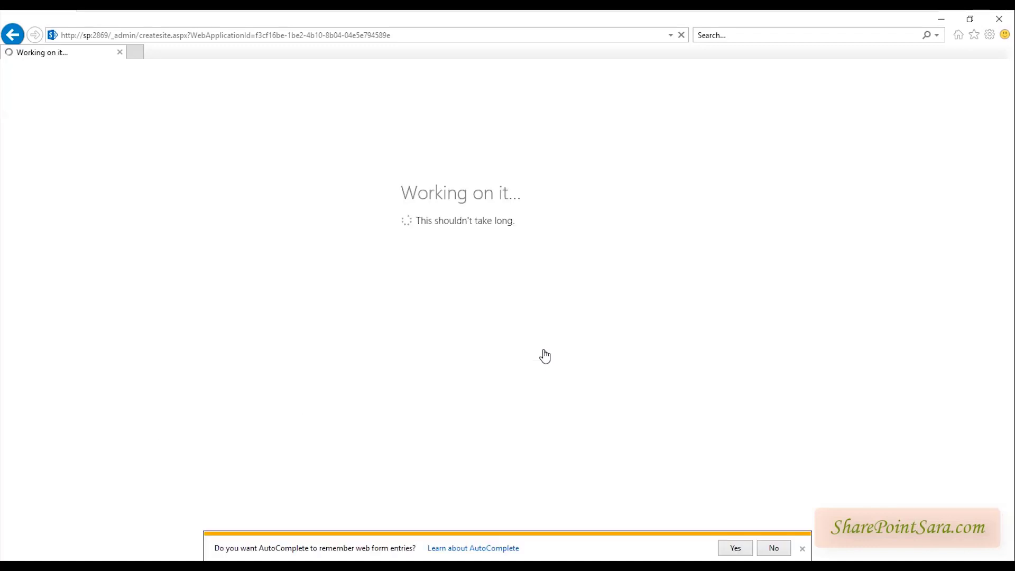
{"action": "left_click", "coordinate": [802, 549]}
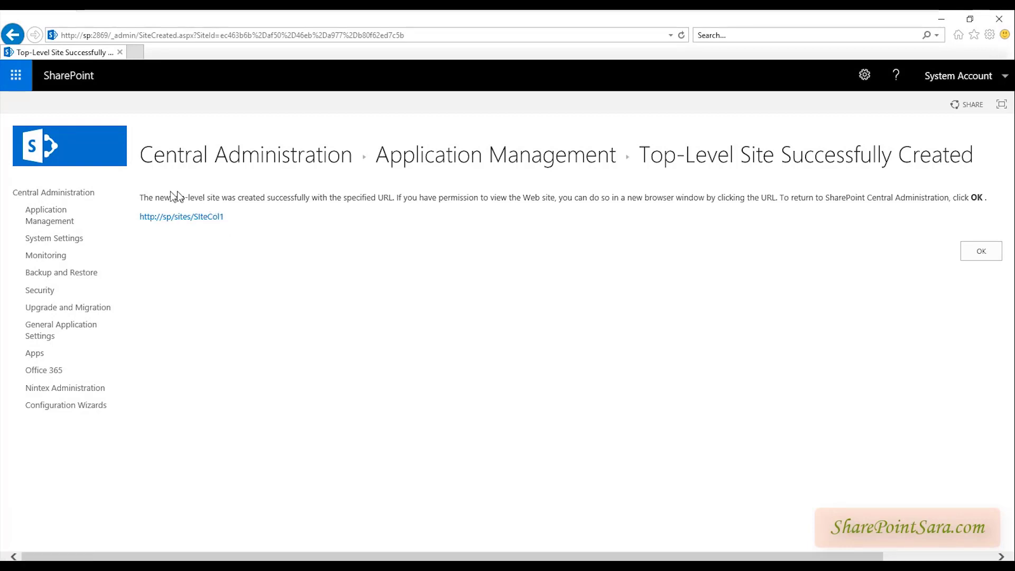
{"action": "left_click_drag", "start_coordinate": [163, 197], "coordinate": [267, 198]}
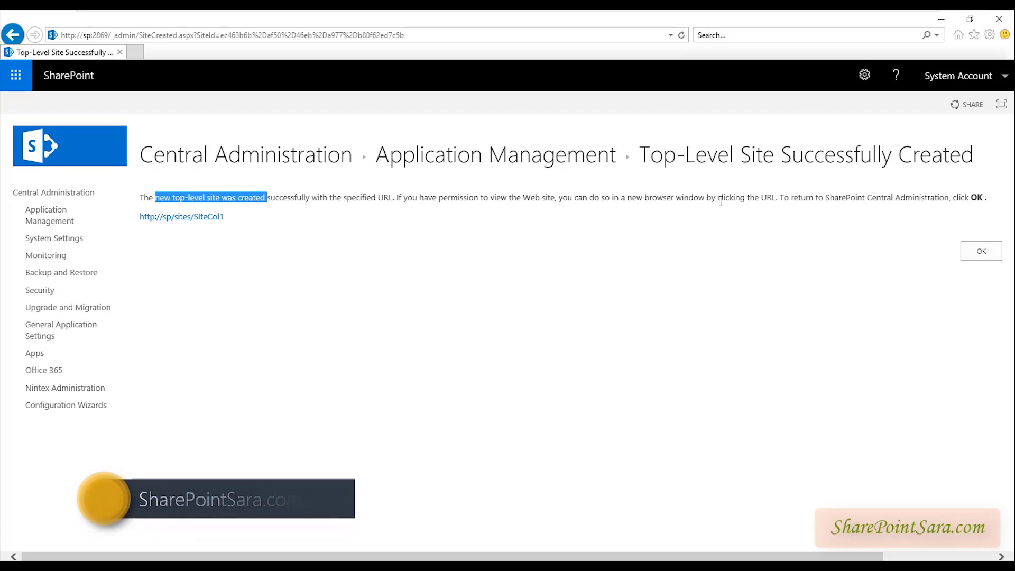
{"action": "left_click", "coordinate": [273, 238]}
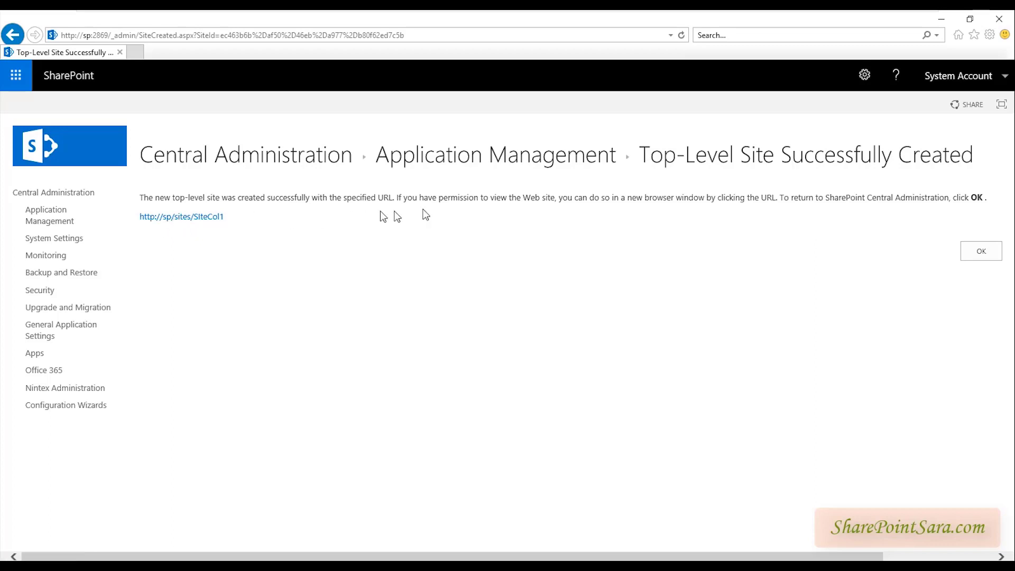
{"action": "left_click", "coordinate": [207, 217]}
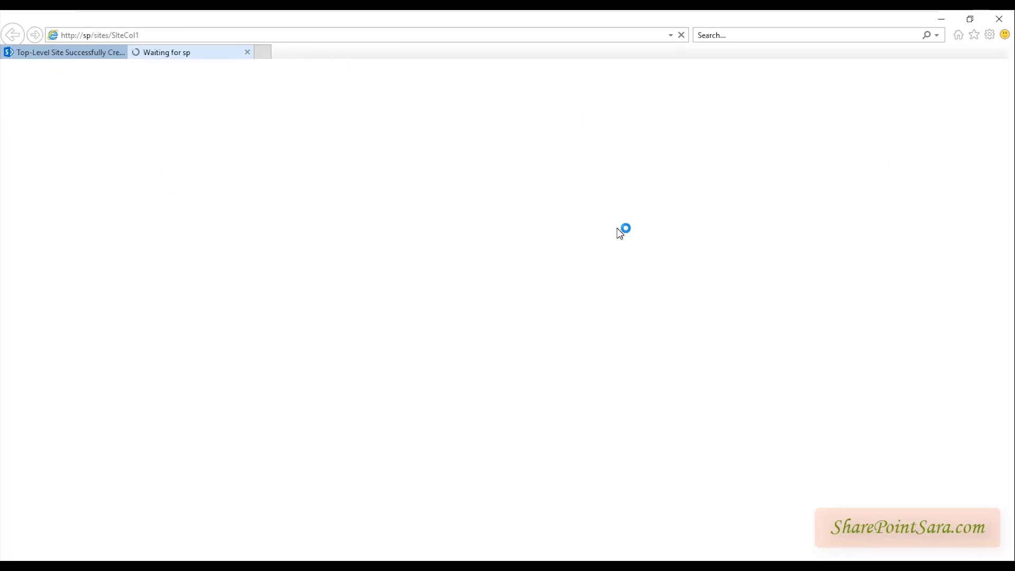
{"action": "left_click", "coordinate": [101, 34]}
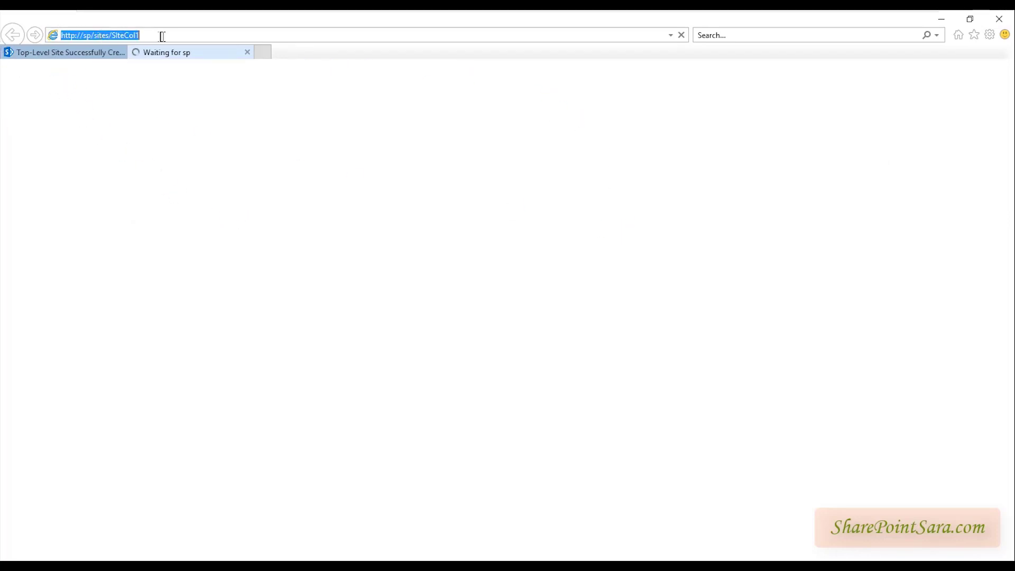
Go back to the creation confirmation, return to Application Management and open the list of all site collections.
{"action": "left_click", "coordinate": [85, 53]}
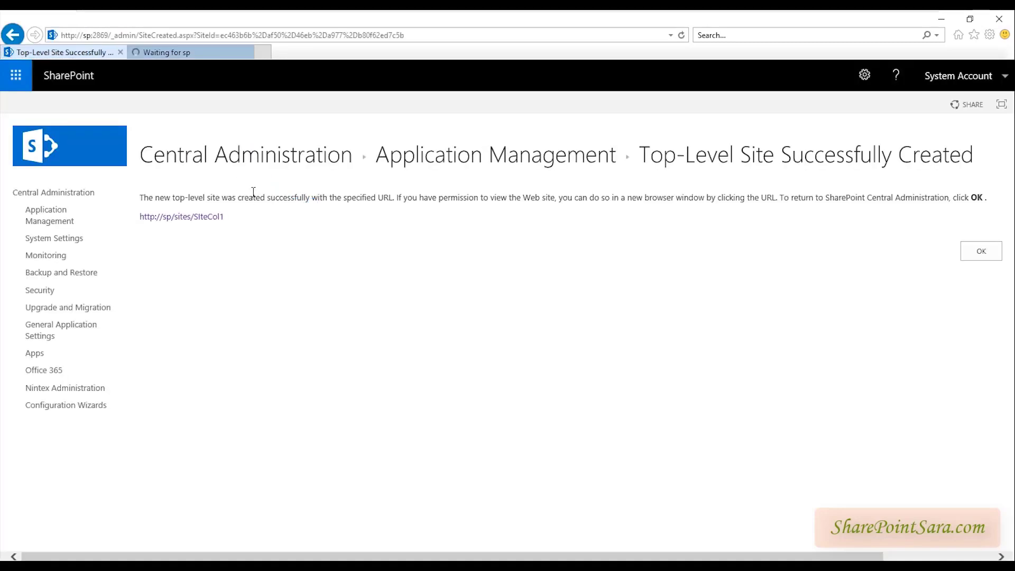
{"action": "left_click", "coordinate": [977, 252]}
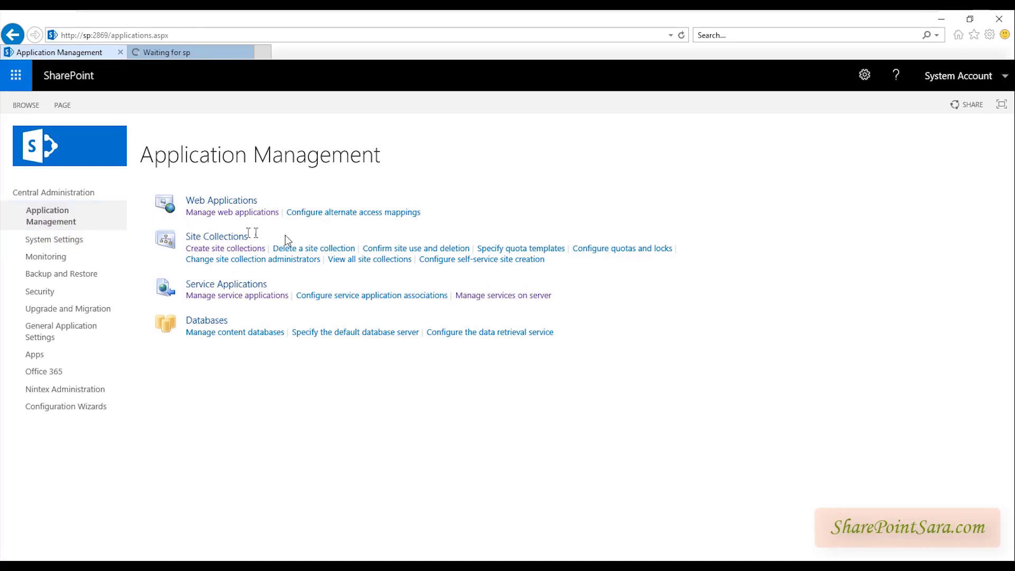
{"action": "left_click", "coordinate": [386, 260]}
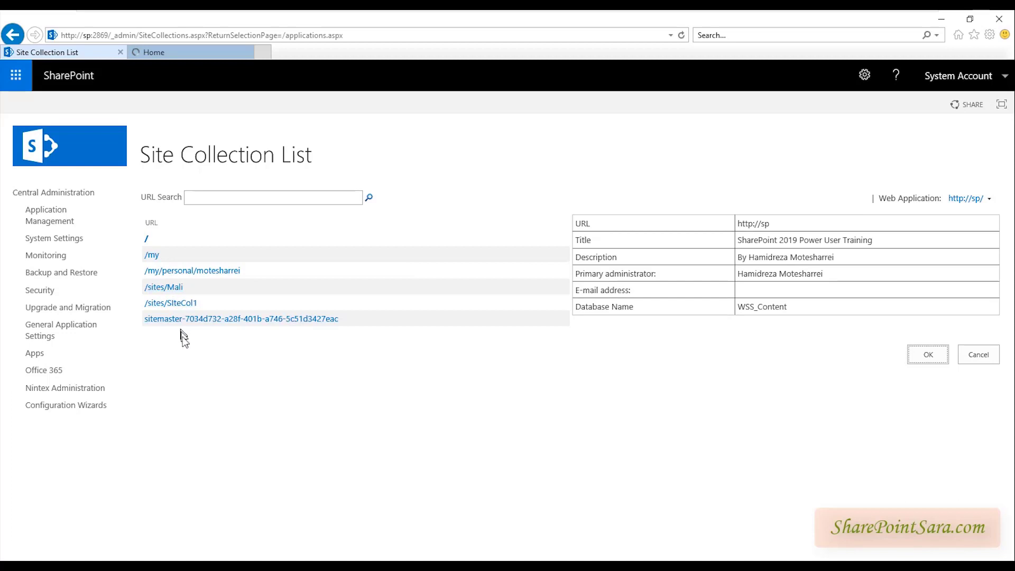
Select /sites/SIteCol1 in the site collection list and examine its URL, primary administrator and database name.
{"action": "left_click", "coordinate": [209, 305]}
{"action": "left_click", "coordinate": [184, 307]}
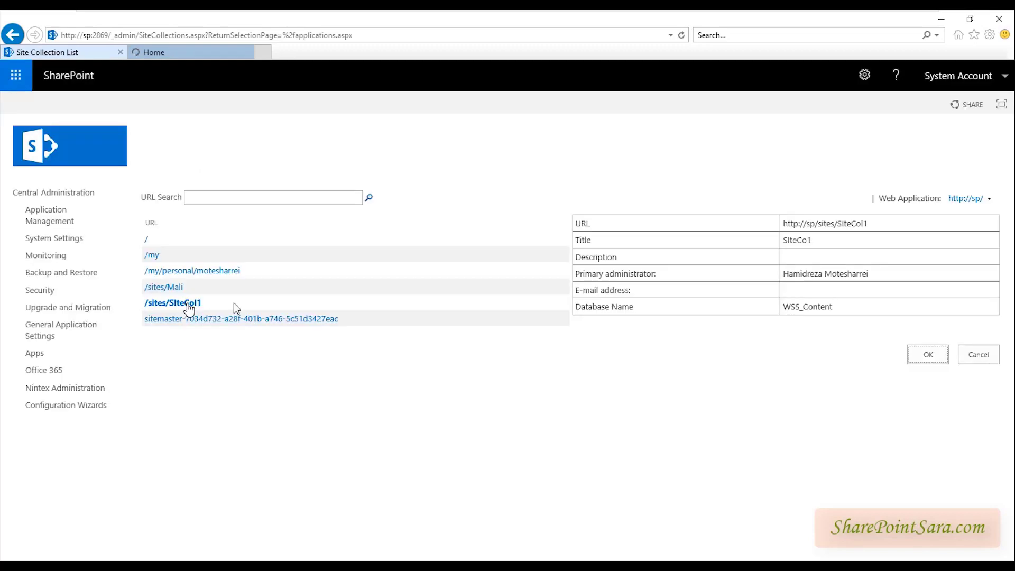
{"action": "left_click", "coordinate": [811, 222]}
{"action": "left_click_drag", "start_coordinate": [793, 274], "coordinate": [867, 273]}
{"action": "left_click", "coordinate": [832, 306]}
Switch to the new site's home page and open its full Site Settings page by way of the site information.
{"action": "left_click", "coordinate": [154, 53]}
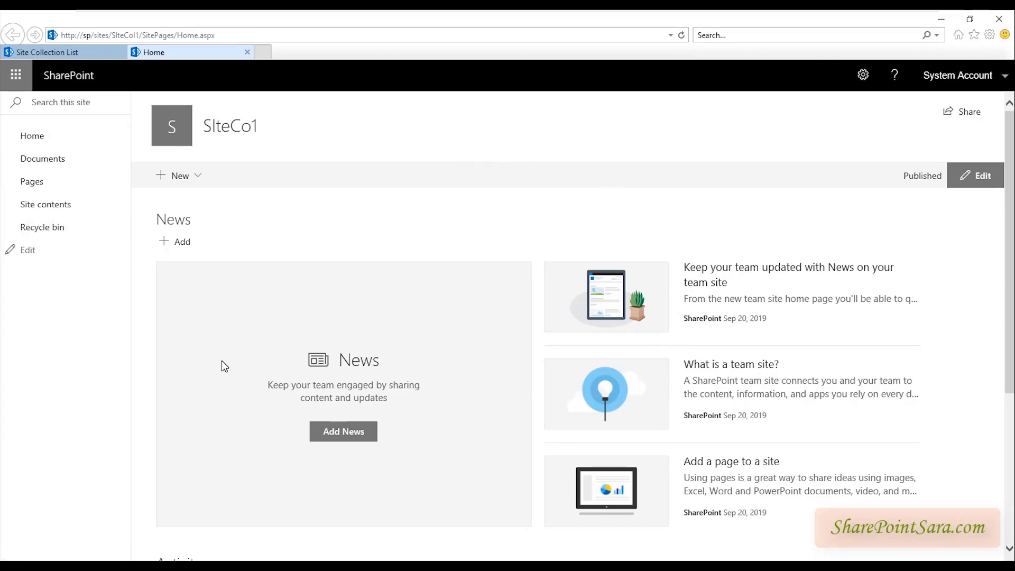
{"action": "left_click", "coordinate": [872, 87]}
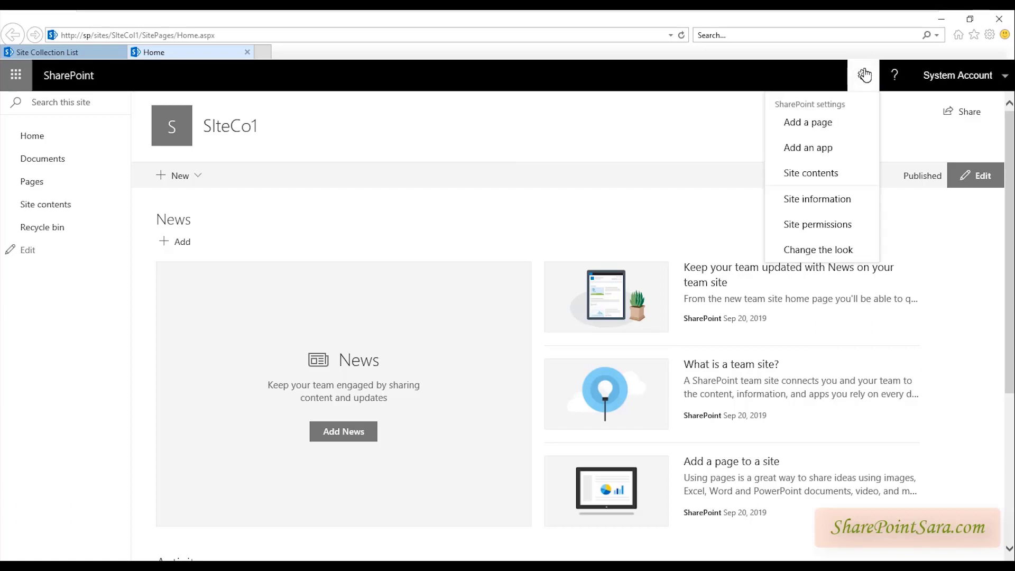
{"action": "left_click", "coordinate": [838, 202]}
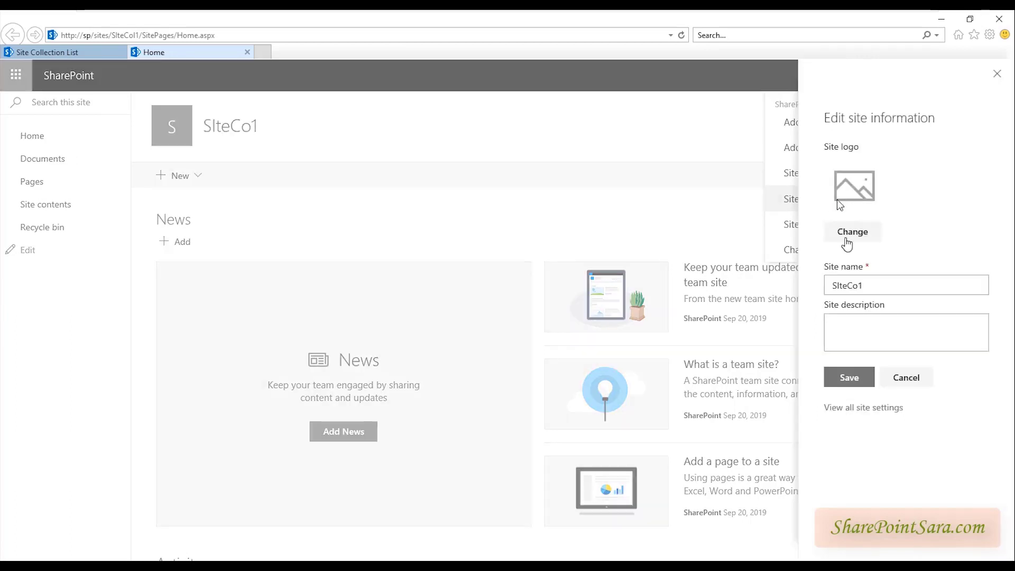
{"action": "left_click", "coordinate": [863, 410]}
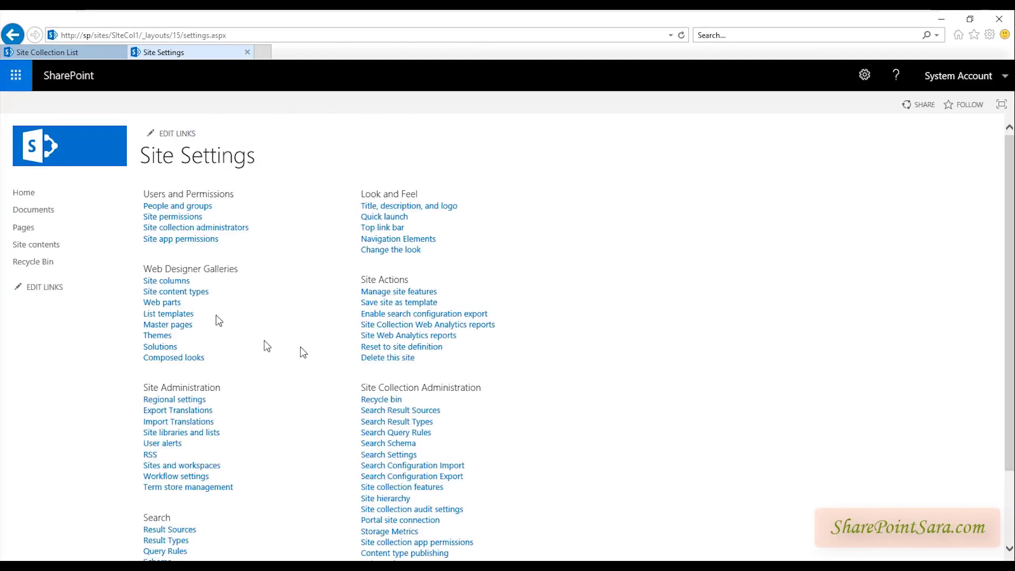
Look over the Site Settings page, then open the site contents of SIteCol1 and start a new subsite.
{"action": "scroll", "coordinate": [557, 482], "scroll_direction": "down", "scroll_amount": 3}
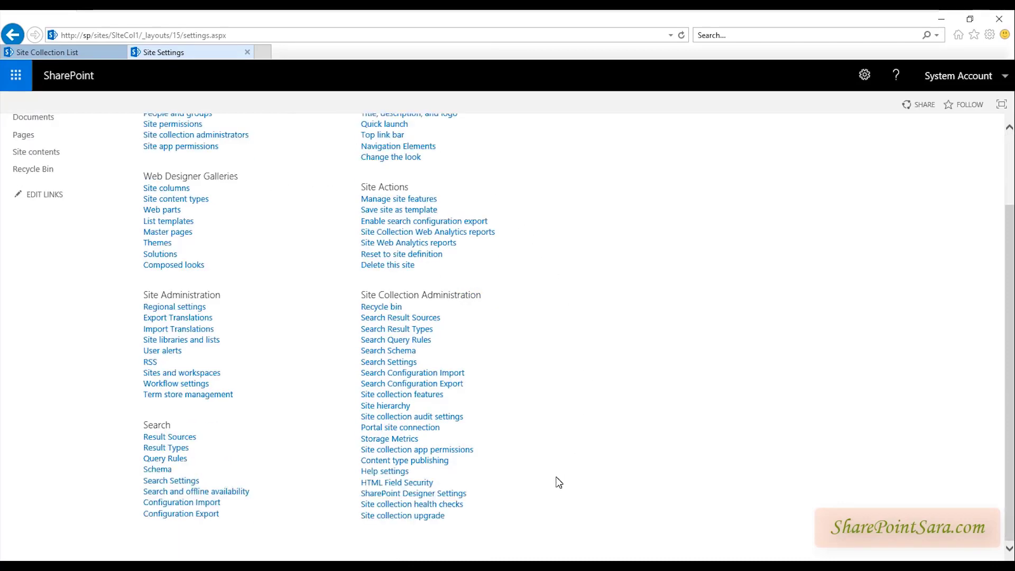
{"action": "scroll", "coordinate": [526, 471], "scroll_direction": "up", "scroll_amount": 3}
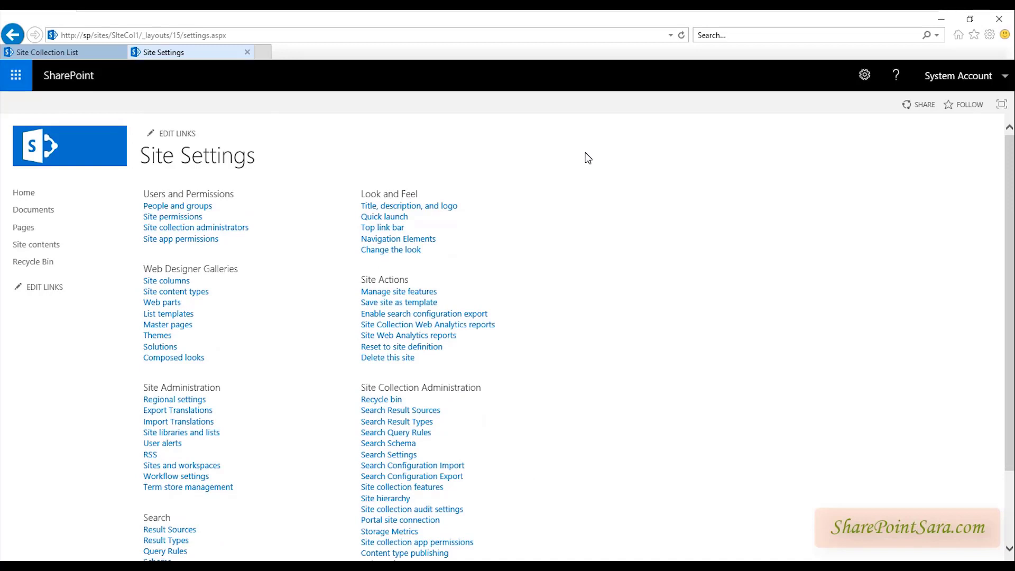
{"action": "left_click", "coordinate": [865, 76]}
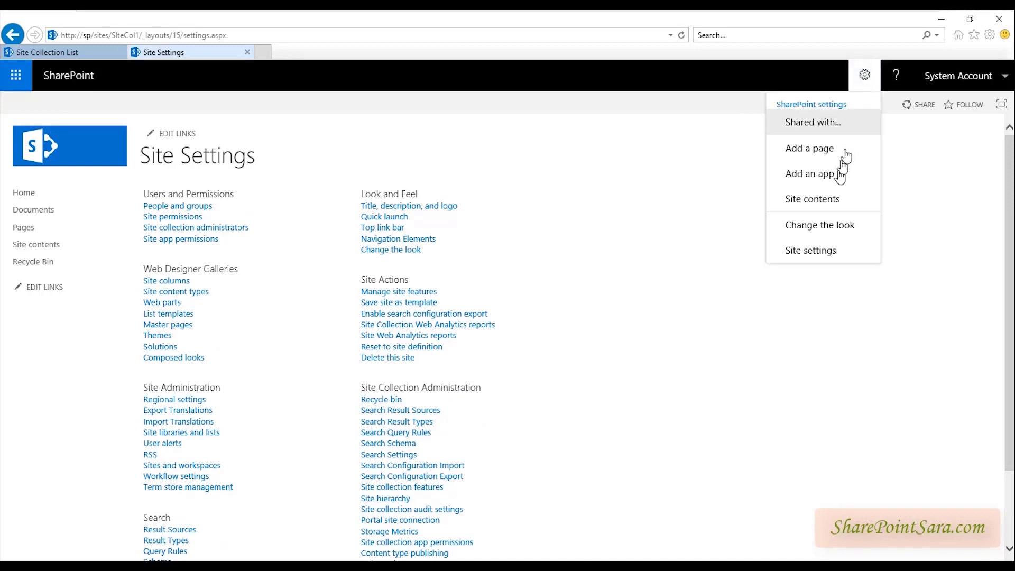
{"action": "left_click", "coordinate": [829, 210]}
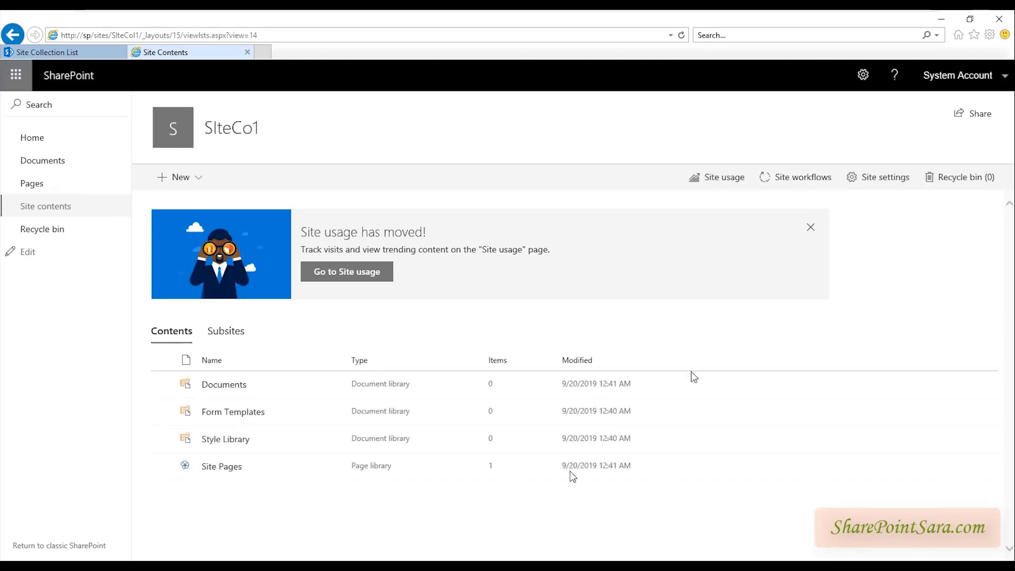
{"action": "left_click", "coordinate": [199, 180]}
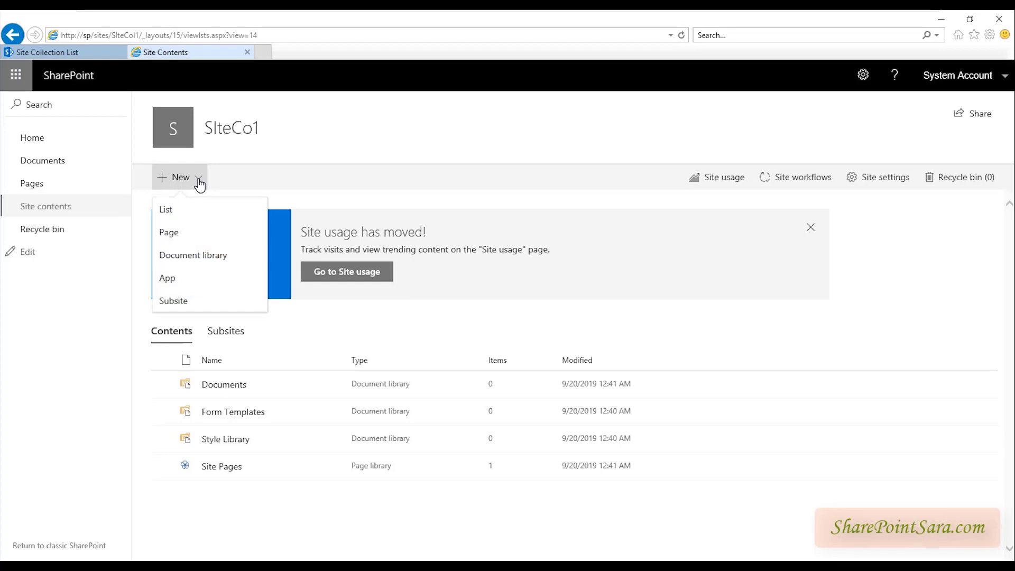
{"action": "left_click", "coordinate": [208, 301]}
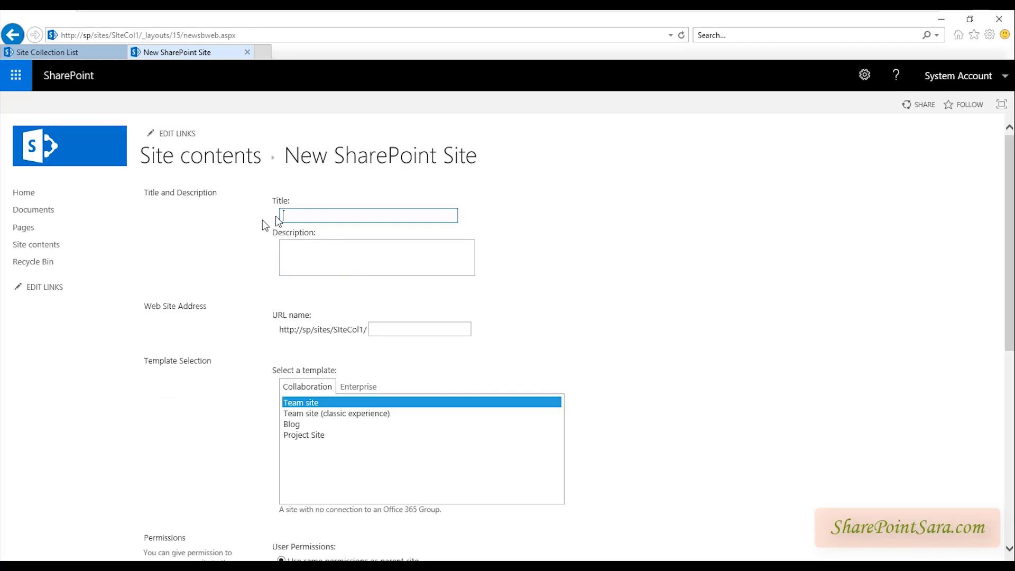
{"action": "type", "text": "SubSite1"}
{"action": "mouse_move", "coordinate": [281, 329]}
{"action": "left_mouse_down"}
{"action": "mouse_move", "coordinate": [359, 328]}
{"action": "mouse_move", "coordinate": [280, 332]}
{"action": "left_mouse_up"}
{"action": "left_click", "coordinate": [358, 329]}
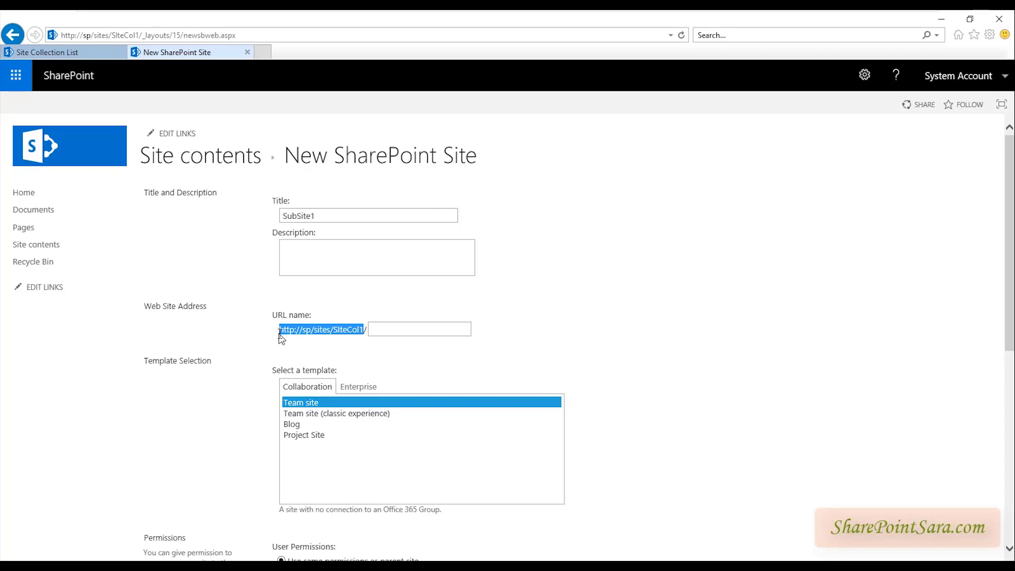
{"action": "left_click", "coordinate": [399, 327]}
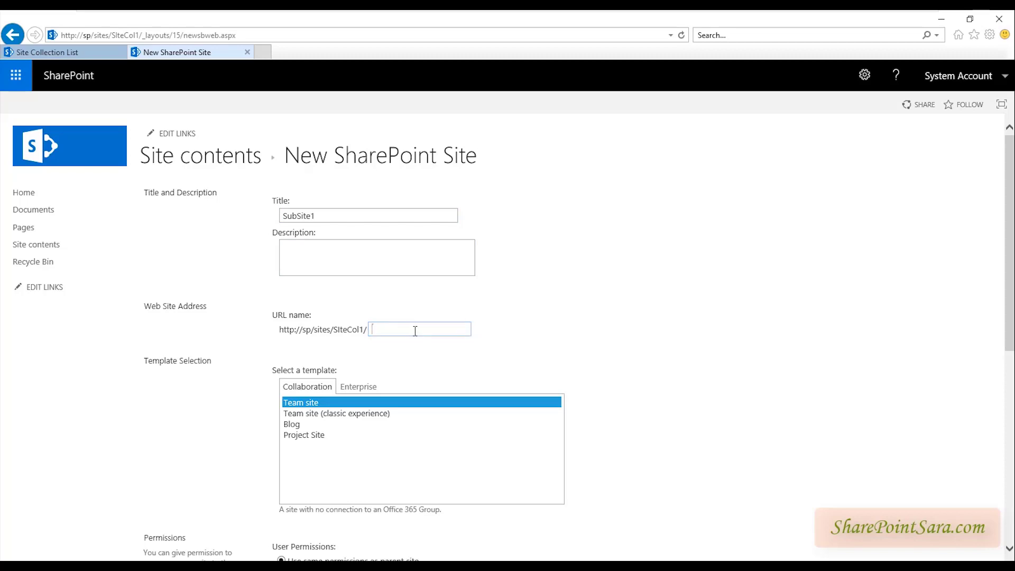
{"action": "type", "text": "Sub1"}
Compare the Enterprise and Collaboration templates for the subsite, leaving Team site selected.
{"action": "scroll", "coordinate": [415, 331], "scroll_direction": "down", "scroll_amount": 1}
{"action": "left_click_drag", "start_coordinate": [272, 306], "coordinate": [320, 303]}
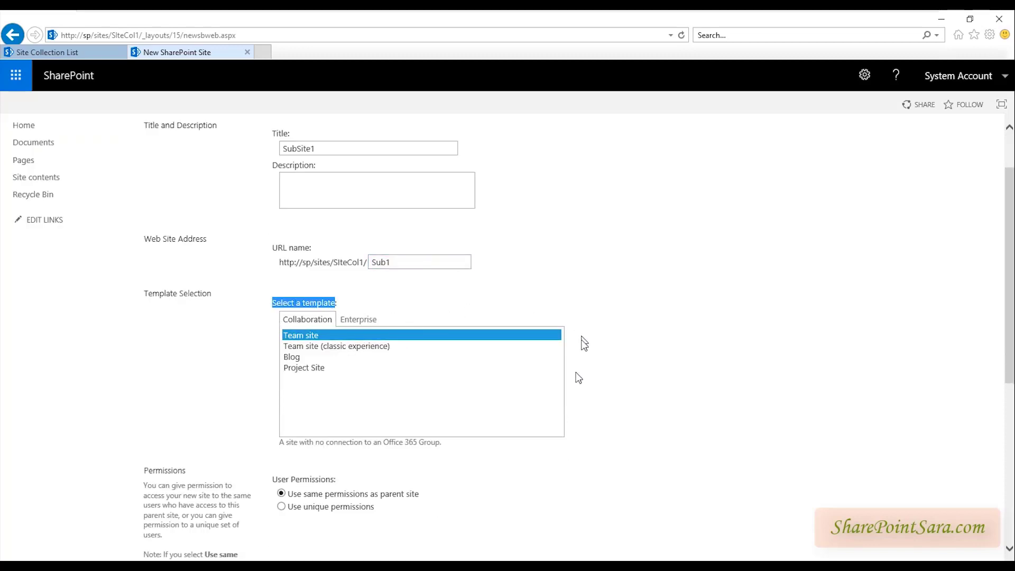
{"action": "left_click", "coordinate": [357, 321]}
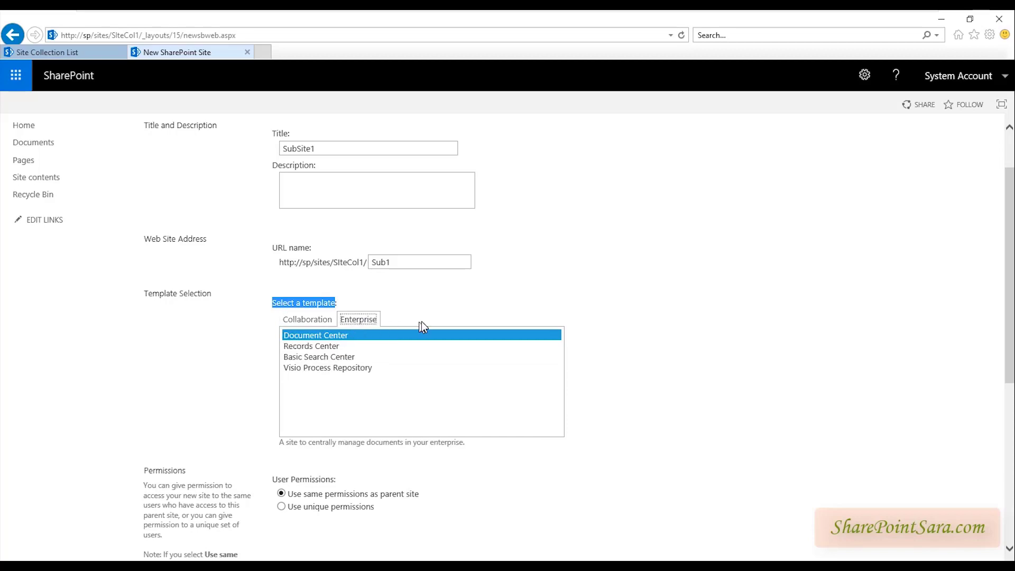
{"action": "left_click", "coordinate": [327, 325]}
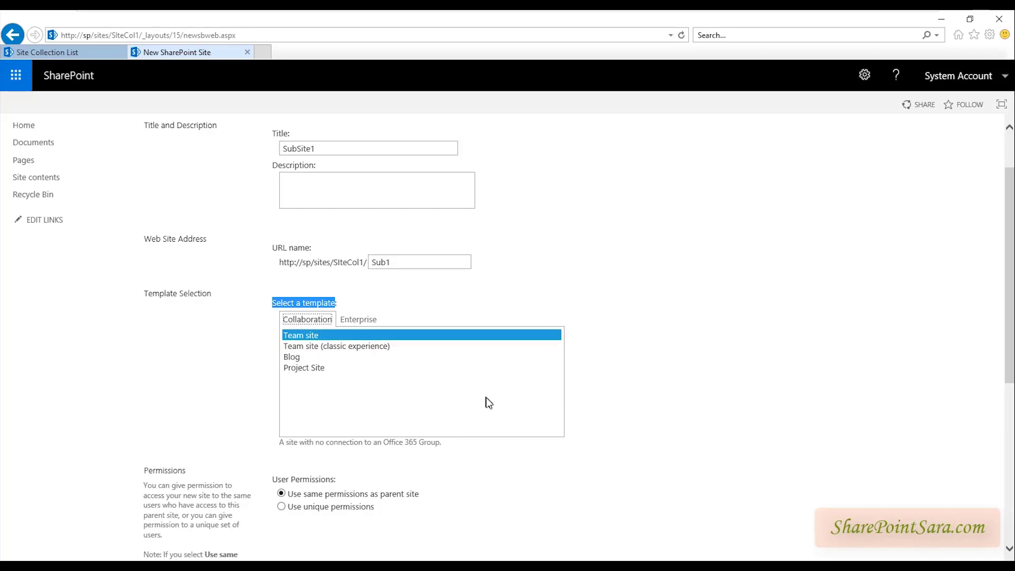
{"action": "left_click", "coordinate": [360, 319]}
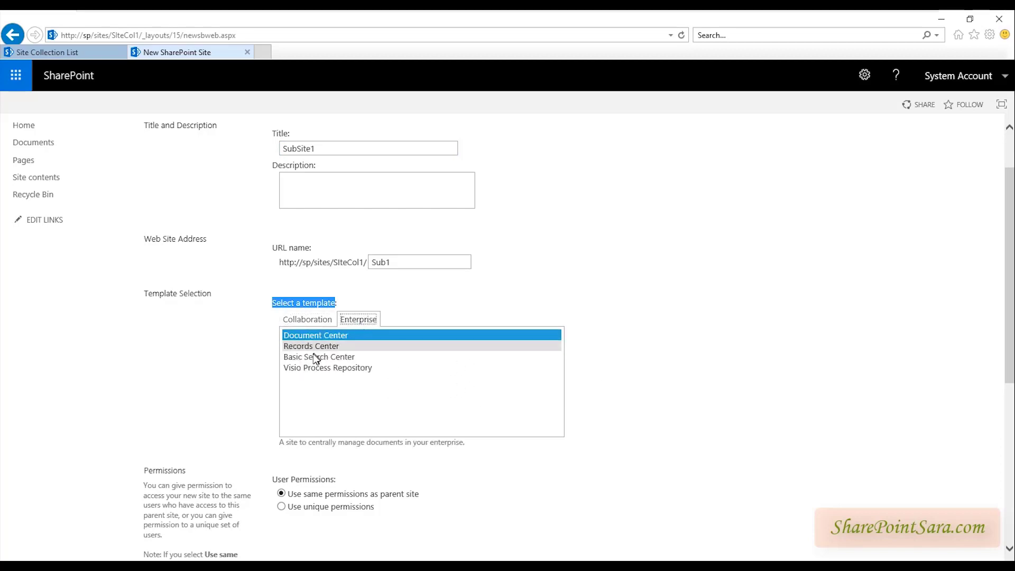
{"action": "left_click", "coordinate": [307, 319]}
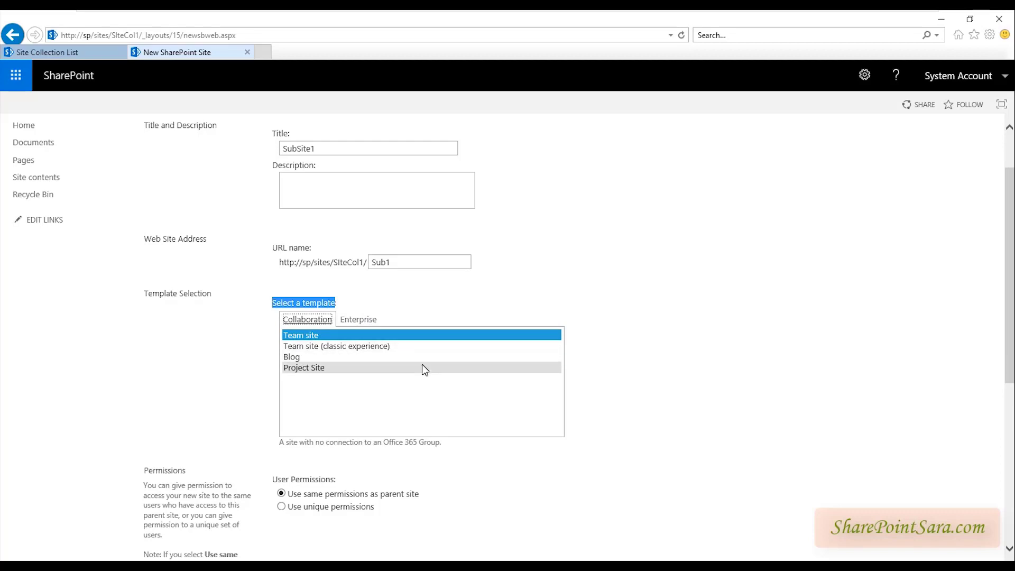
{"action": "left_click", "coordinate": [633, 358]}
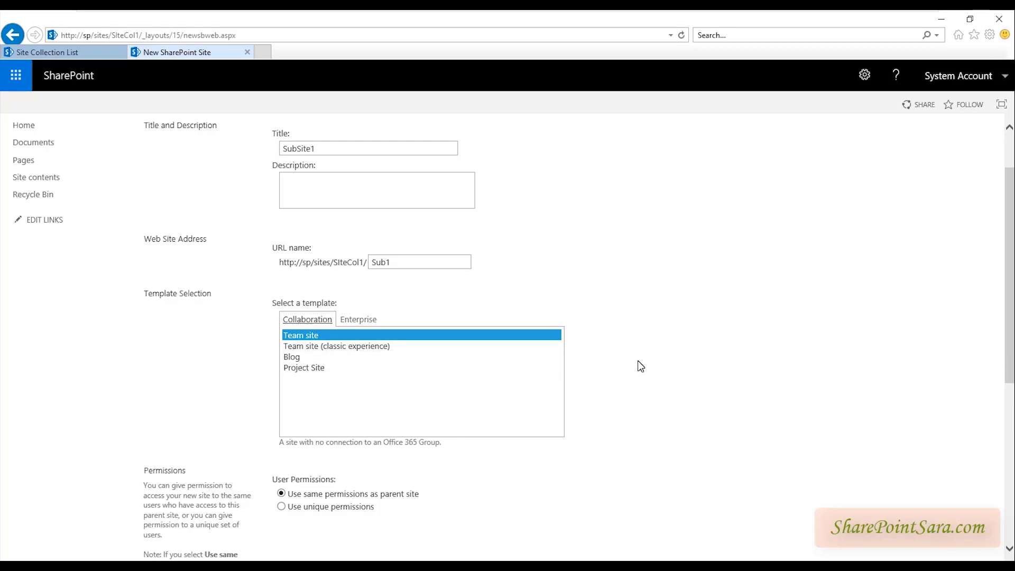
Examine the subsite's permissions, navigation and navigation inheritance options on the creation form.
{"action": "scroll", "coordinate": [639, 365], "scroll_direction": "down", "scroll_amount": 3}
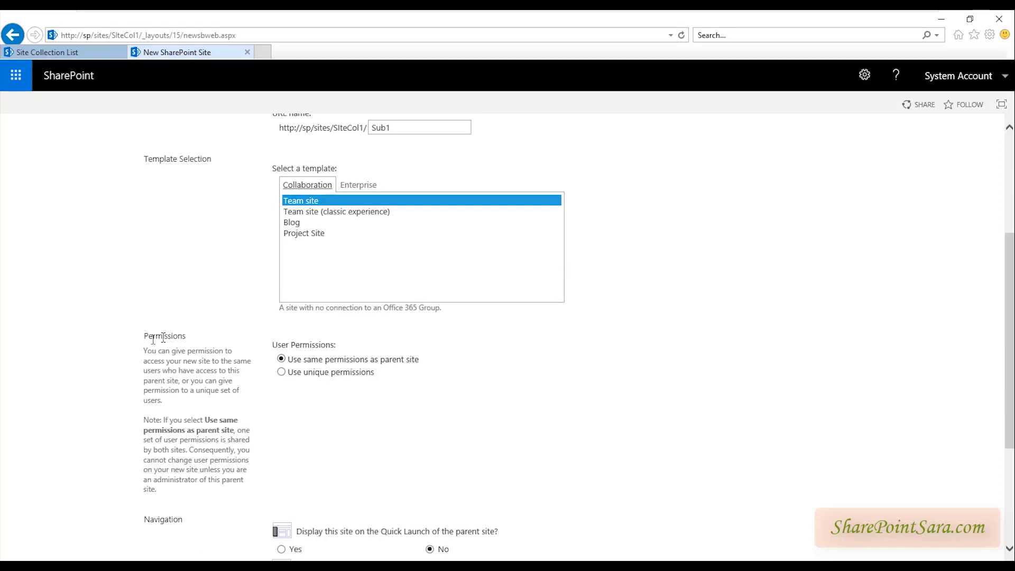
{"action": "left_click_drag", "start_coordinate": [154, 337], "coordinate": [165, 336]}
{"action": "left_click", "coordinate": [325, 471]}
{"action": "scroll", "coordinate": [325, 471], "scroll_direction": "down", "scroll_amount": 3}
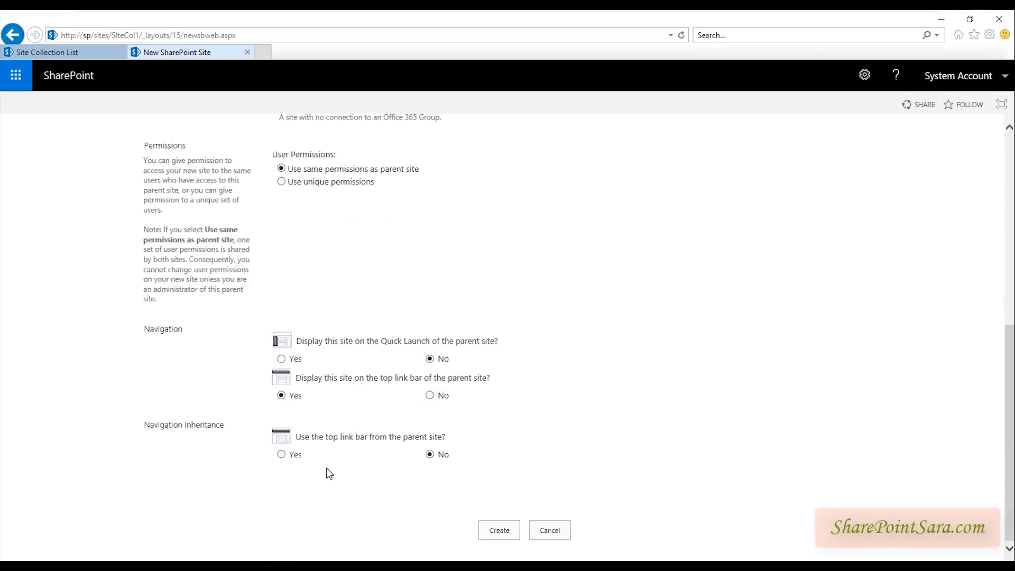
{"action": "left_click_drag", "start_coordinate": [148, 331], "coordinate": [173, 331]}
{"action": "scroll", "coordinate": [439, 341], "scroll_direction": "up", "scroll_amount": 4}
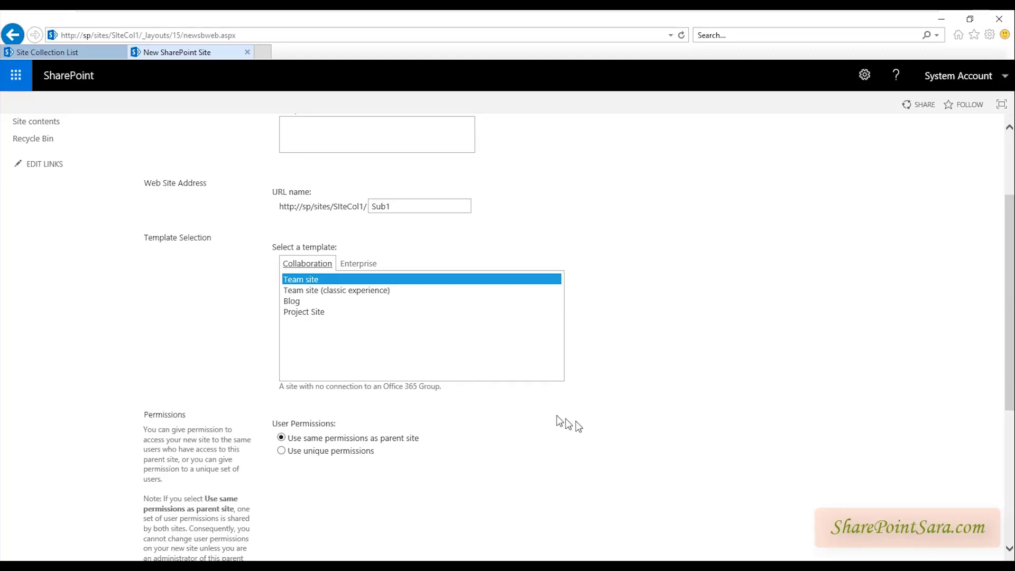
{"action": "scroll", "coordinate": [577, 421], "scroll_direction": "down", "scroll_amount": 4}
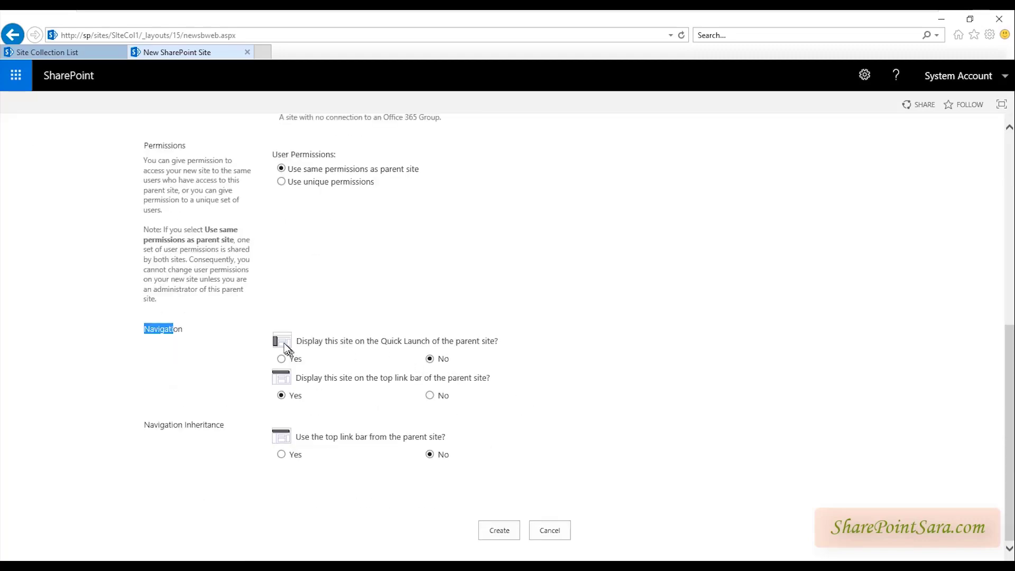
{"action": "scroll", "coordinate": [252, 370], "scroll_direction": "up", "scroll_amount": 6}
{"action": "scroll", "coordinate": [84, 334], "scroll_direction": "down", "scroll_amount": 6}
{"action": "scroll", "coordinate": [426, 377], "scroll_direction": "up", "scroll_amount": 6}
Create SubSite1 as a Team site with the same permissions as the parent site and the preset navigation options.
{"action": "right_click", "coordinate": [357, 241]}
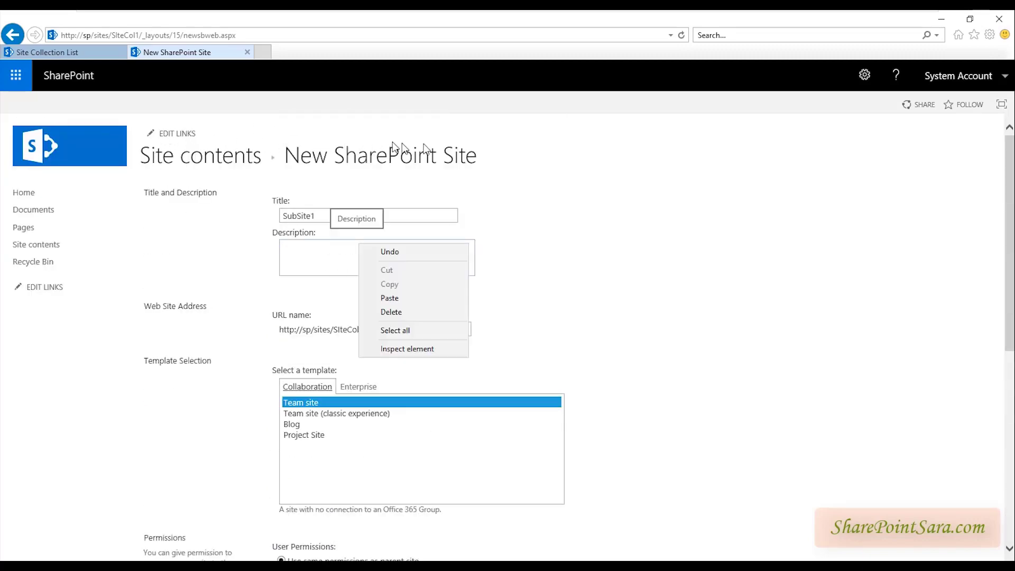
{"action": "left_click", "coordinate": [558, 148]}
{"action": "scroll", "coordinate": [549, 283], "scroll_direction": "down", "scroll_amount": 2}
{"action": "scroll", "coordinate": [562, 424], "scroll_direction": "down", "scroll_amount": 4}
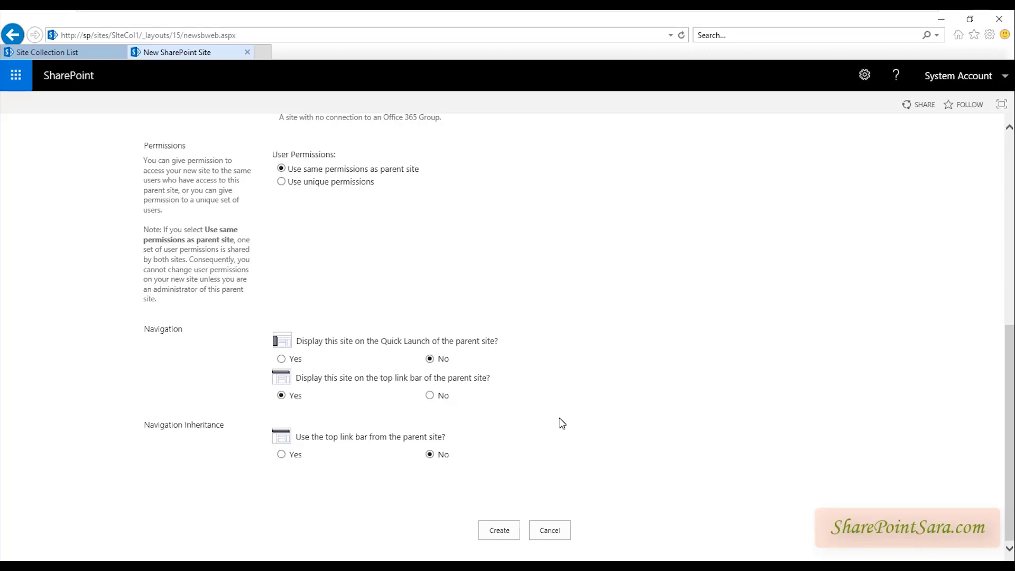
{"action": "scroll", "coordinate": [560, 423], "scroll_direction": "up", "scroll_amount": 4}
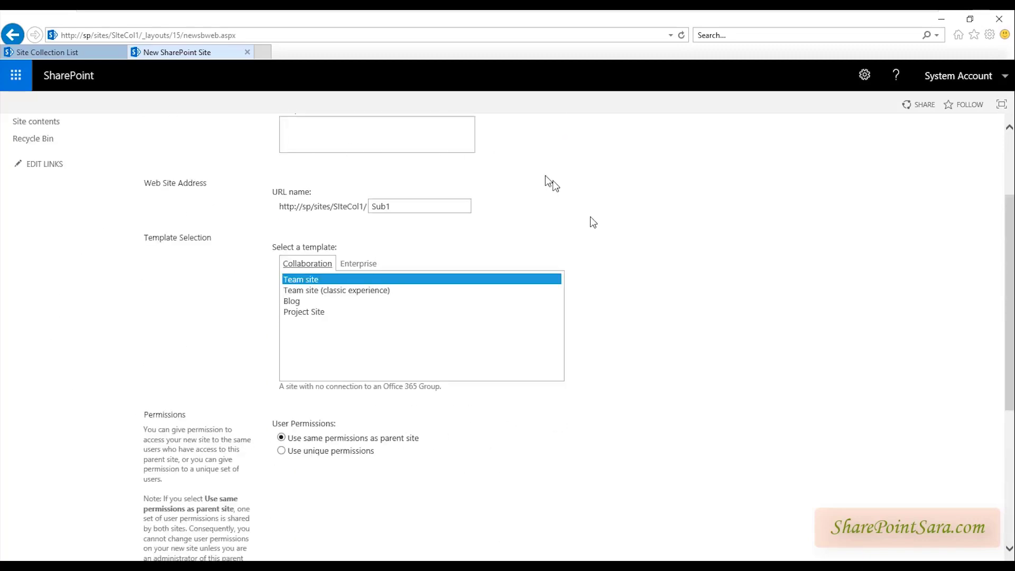
{"action": "scroll", "coordinate": [640, 286], "scroll_direction": "down", "scroll_amount": 4}
{"action": "left_click", "coordinate": [500, 531]}
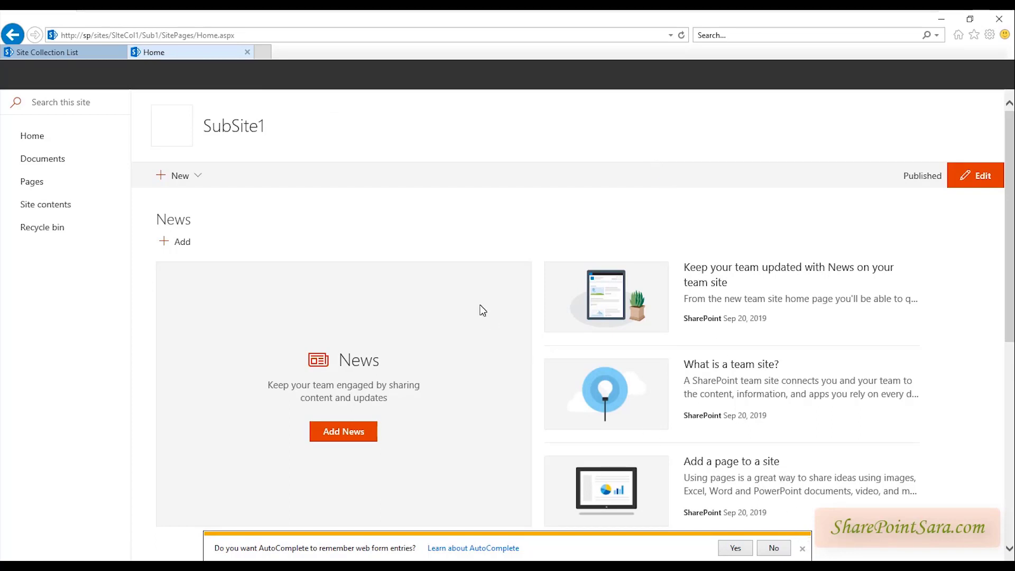
Check the address of SubSite1, then open its site contents and start a new subsite beneath it.
{"action": "key", "text": "alt+d"}
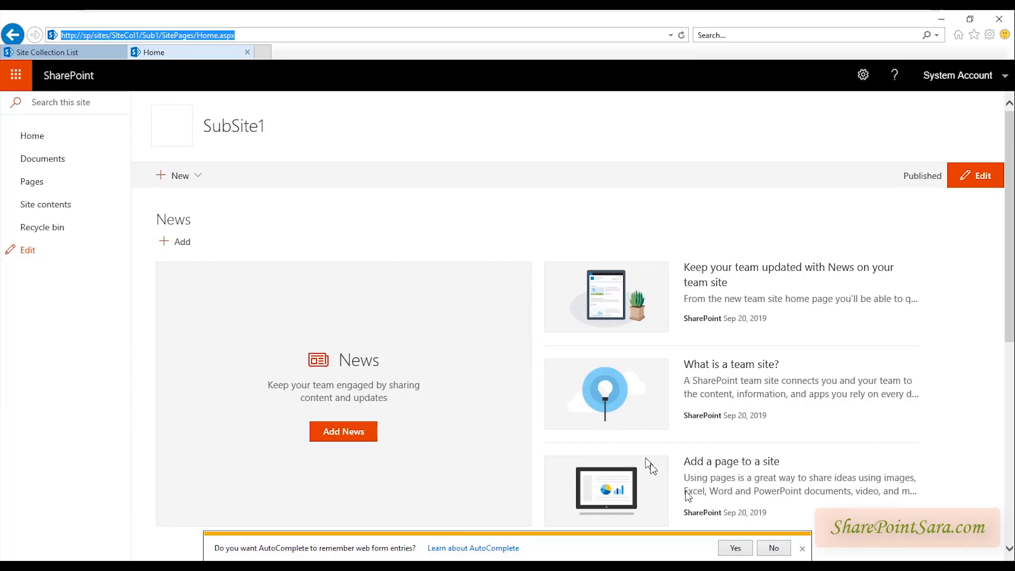
{"action": "left_click", "coordinate": [803, 549]}
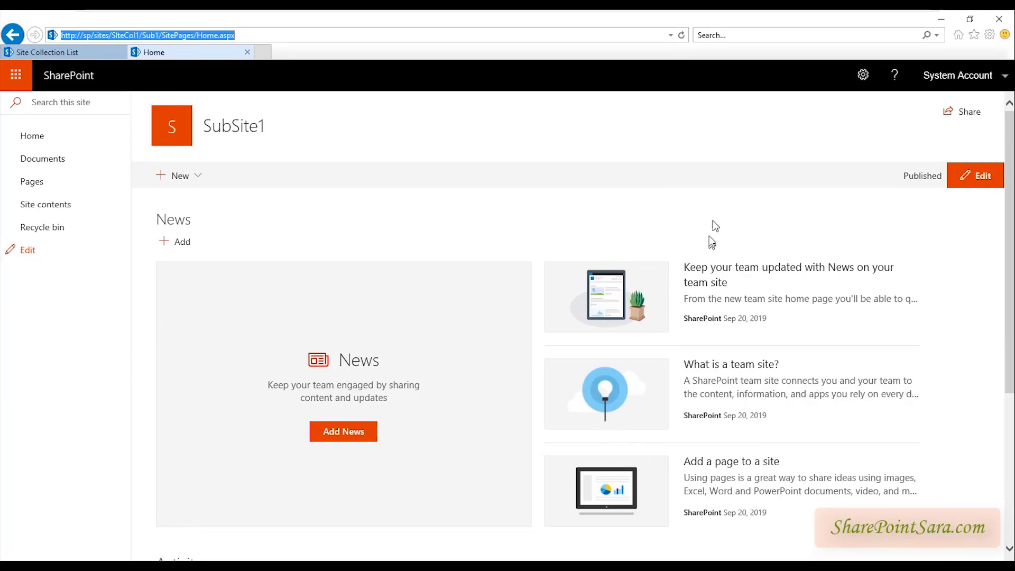
{"action": "left_click", "coordinate": [862, 76]}
{"action": "left_click", "coordinate": [865, 78]}
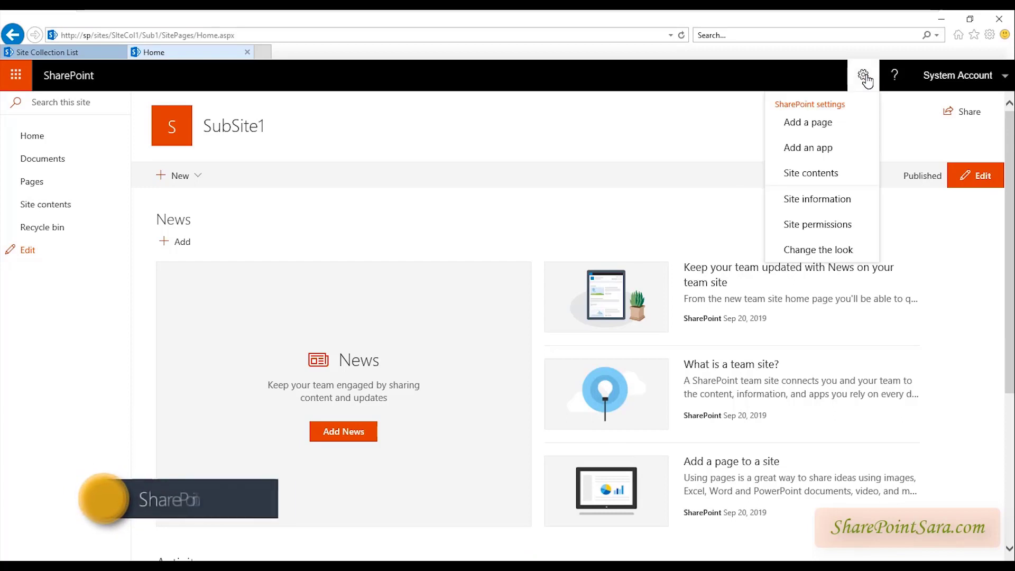
{"action": "left_click", "coordinate": [839, 175]}
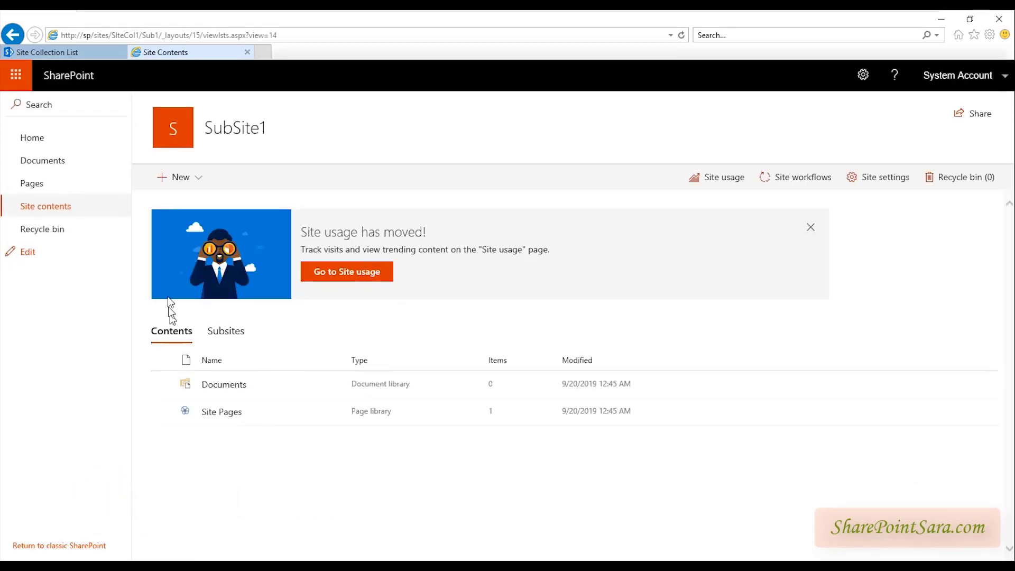
{"action": "left_click", "coordinate": [198, 180]}
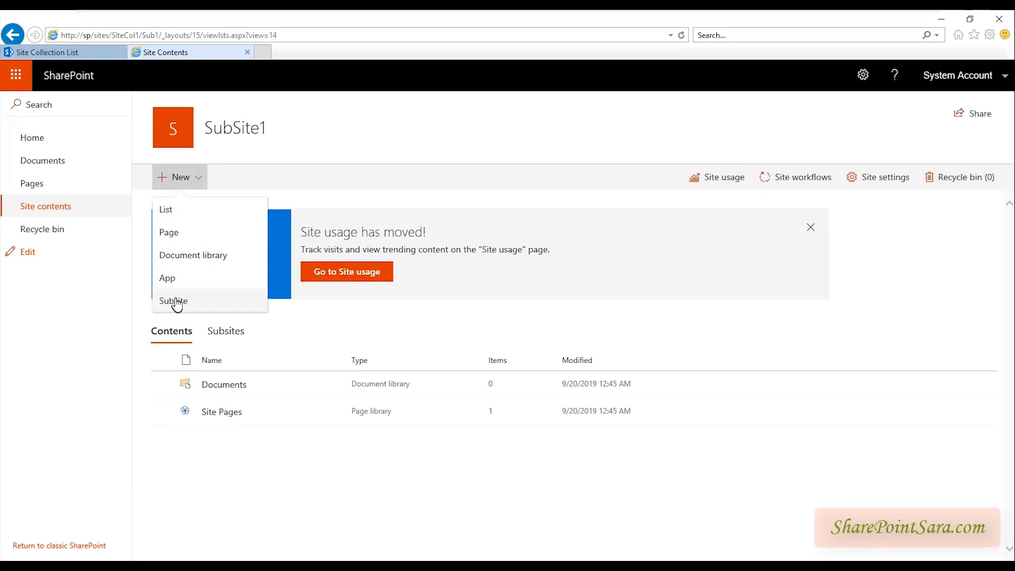
{"action": "left_click", "coordinate": [195, 300]}
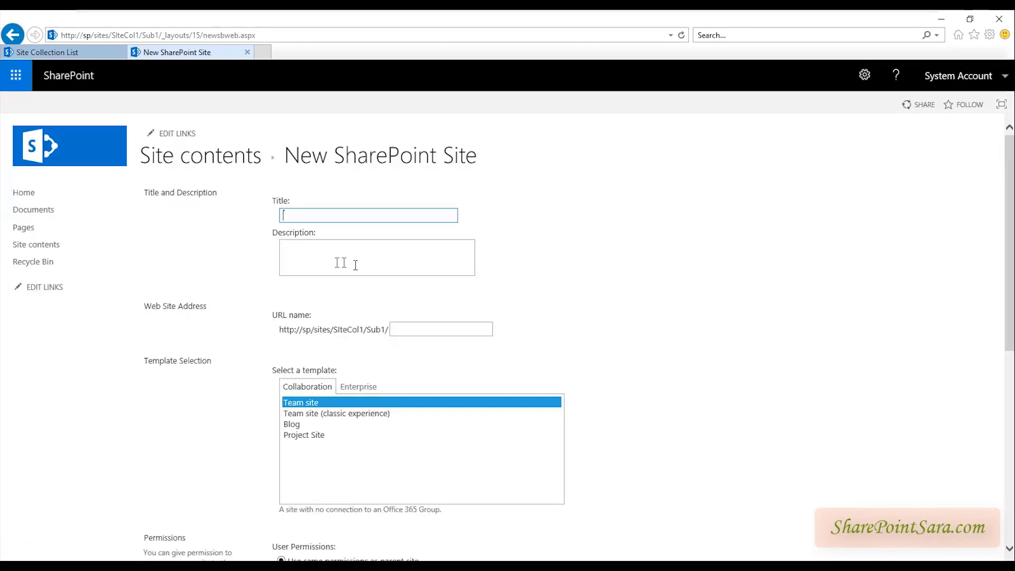
Enter a title for the nested subsite and examine the Sub1 parent path in its URL name.
{"action": "type", "text": "ub1"}
{"action": "scroll", "coordinate": [325, 298], "scroll_direction": "down", "scroll_amount": 3}
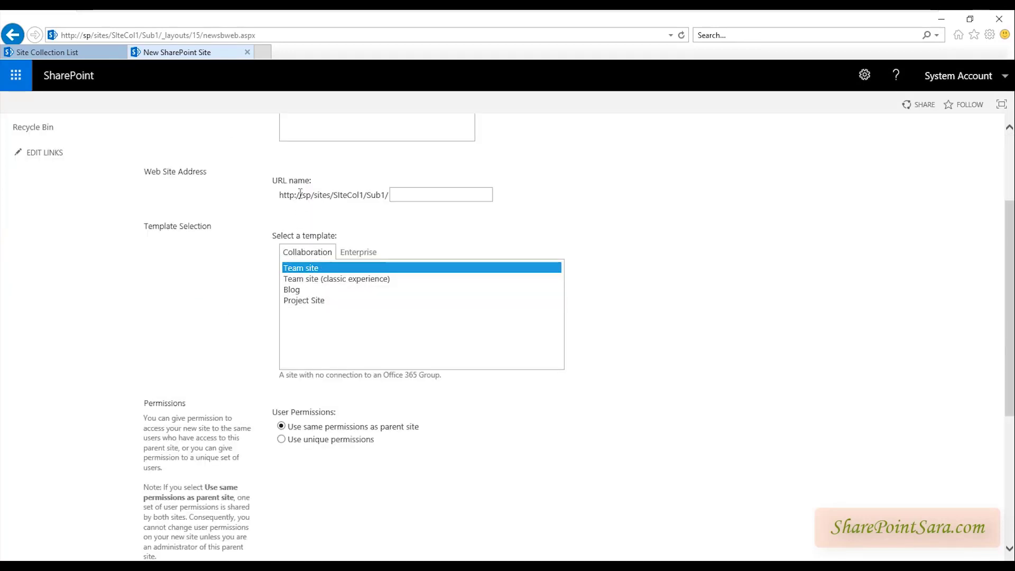
{"action": "left_click_drag", "start_coordinate": [293, 195], "coordinate": [373, 195]}
{"action": "double_click", "coordinate": [372, 195]}
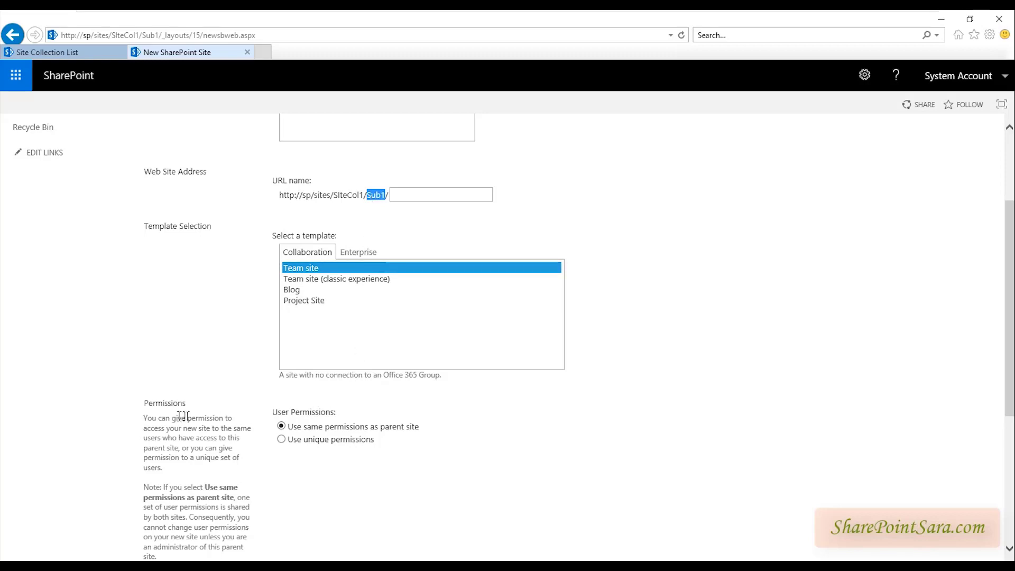
Examine the option to use the parent site's permissions and the SIteCol1 and Sub1 parts of the page address.
{"action": "double_click", "coordinate": [167, 404]}
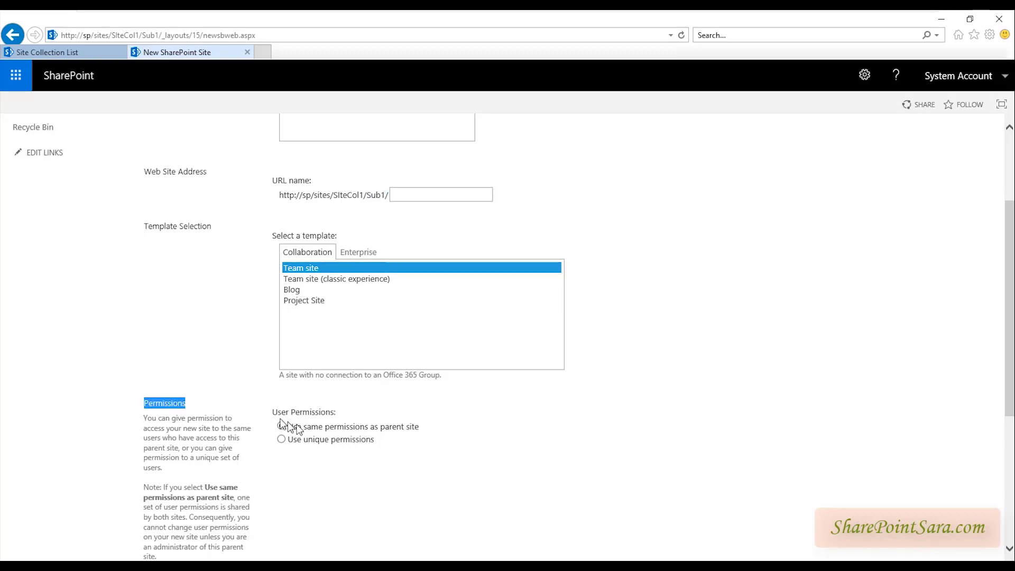
{"action": "left_click", "coordinate": [362, 427]}
{"action": "left_click_drag", "start_coordinate": [371, 429], "coordinate": [376, 439]}
{"action": "double_click", "coordinate": [389, 426]}
{"action": "left_click", "coordinate": [358, 431]}
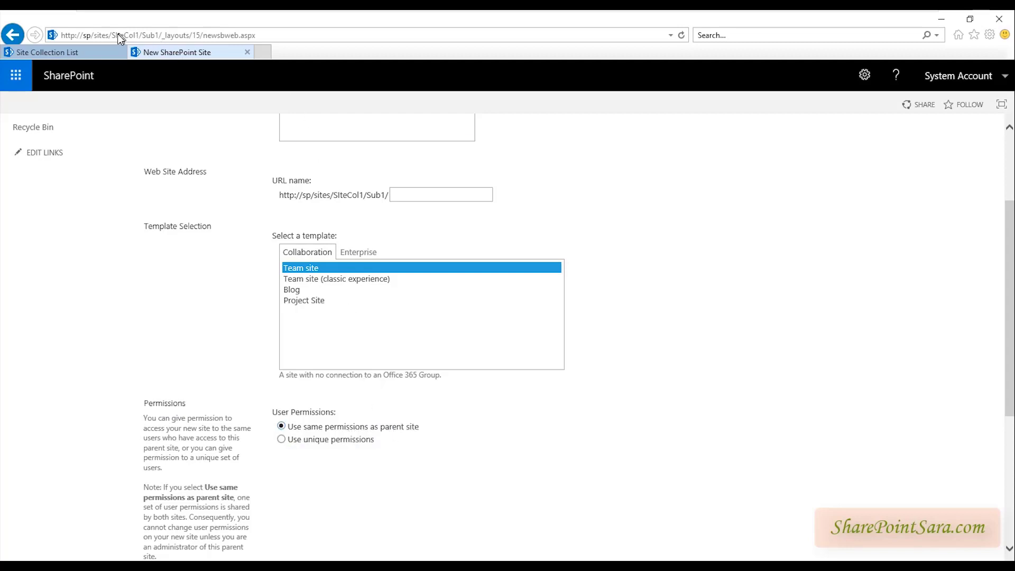
{"action": "double_click", "coordinate": [147, 35]}
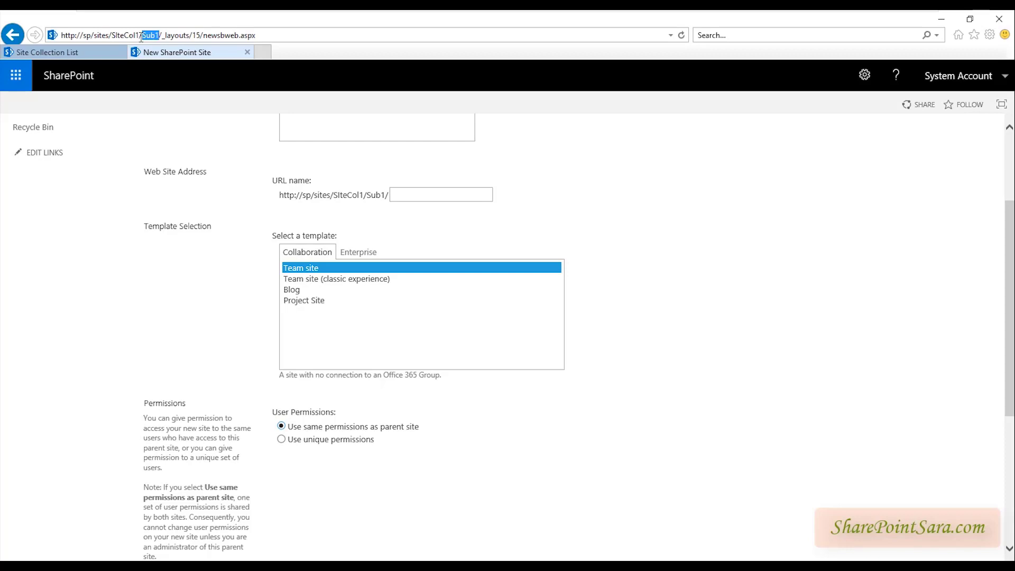
{"action": "left_click_drag", "start_coordinate": [140, 35], "coordinate": [116, 35]}
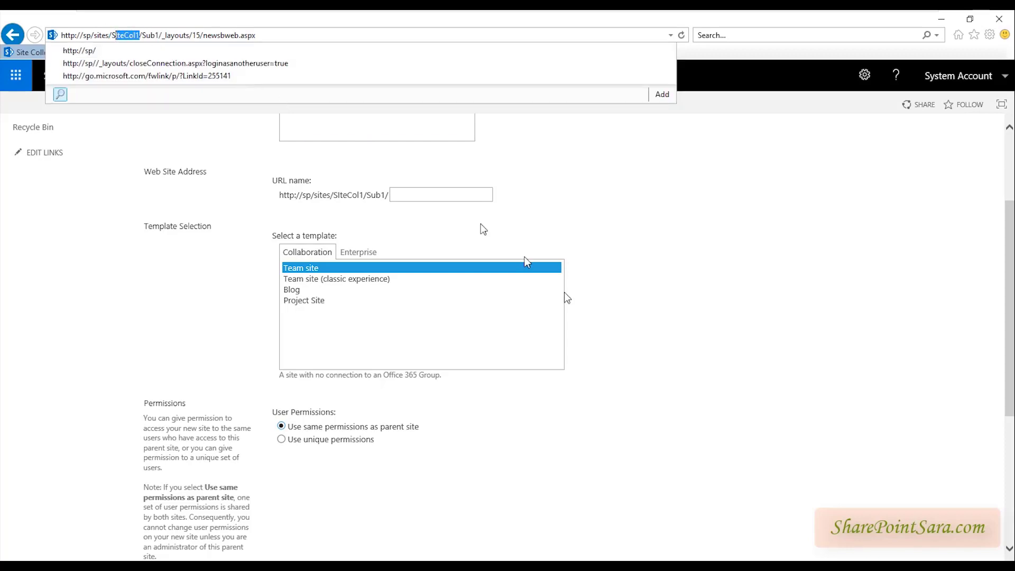
{"action": "left_click", "coordinate": [689, 358]}
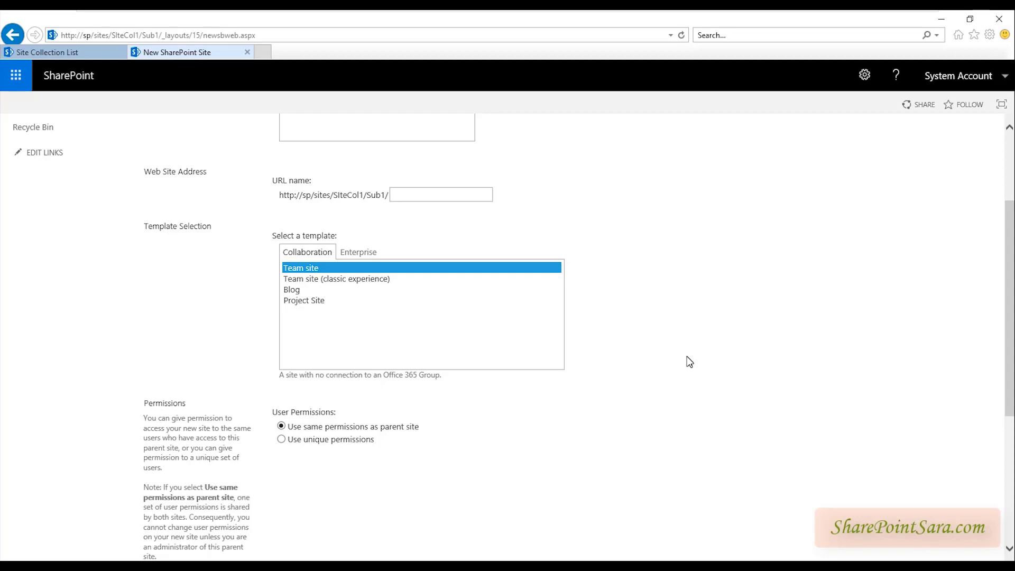
Review the nested subsite form, trying unique permissions before reselecting the same permissions as the parent site.
{"action": "scroll", "coordinate": [690, 362], "scroll_direction": "up", "scroll_amount": 3}
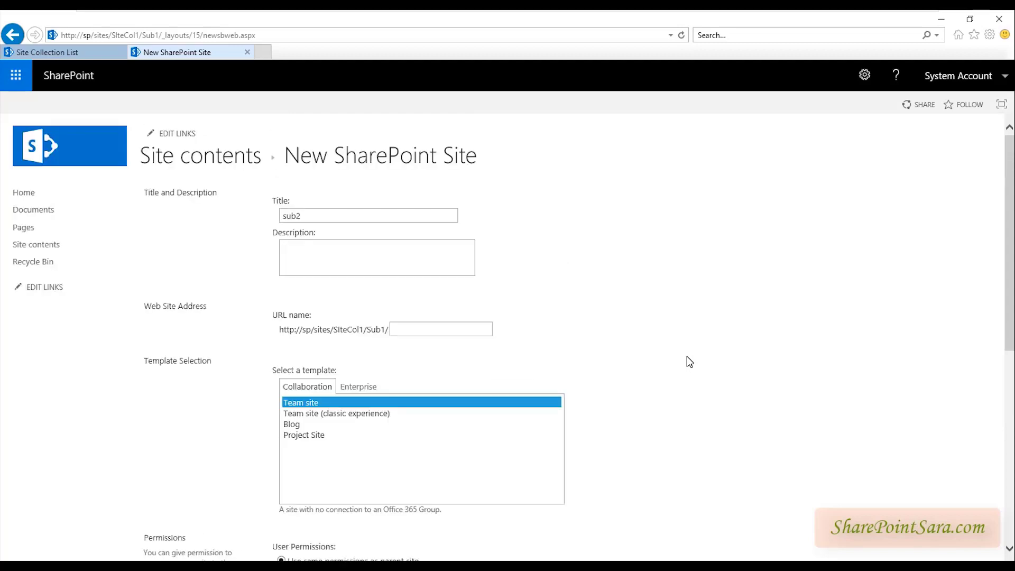
{"action": "scroll", "coordinate": [688, 359], "scroll_direction": "down", "scroll_amount": 4}
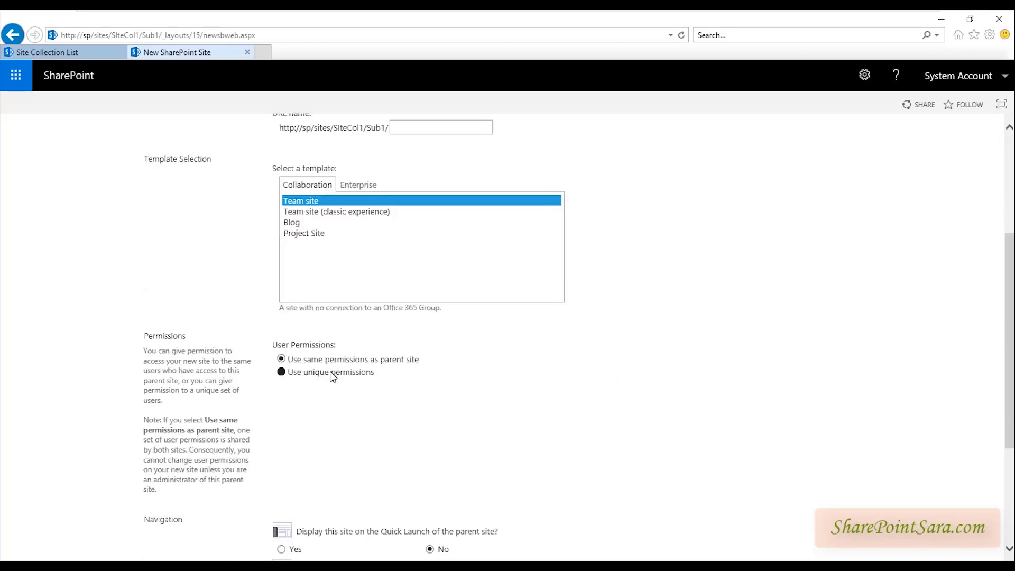
{"action": "left_click", "coordinate": [281, 372]}
{"action": "left_click", "coordinate": [284, 359]}
{"action": "scroll", "coordinate": [457, 421], "scroll_direction": "up", "scroll_amount": 3}
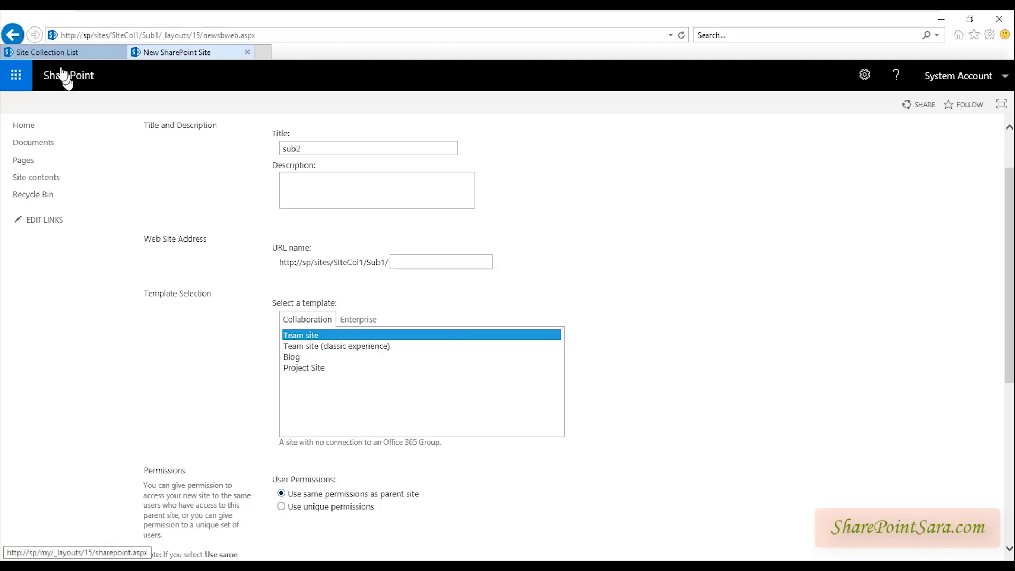
Check the site collection list, then leave the nested subsite form for SubSite1's home page without creating the site.
{"action": "left_click", "coordinate": [74, 53]}
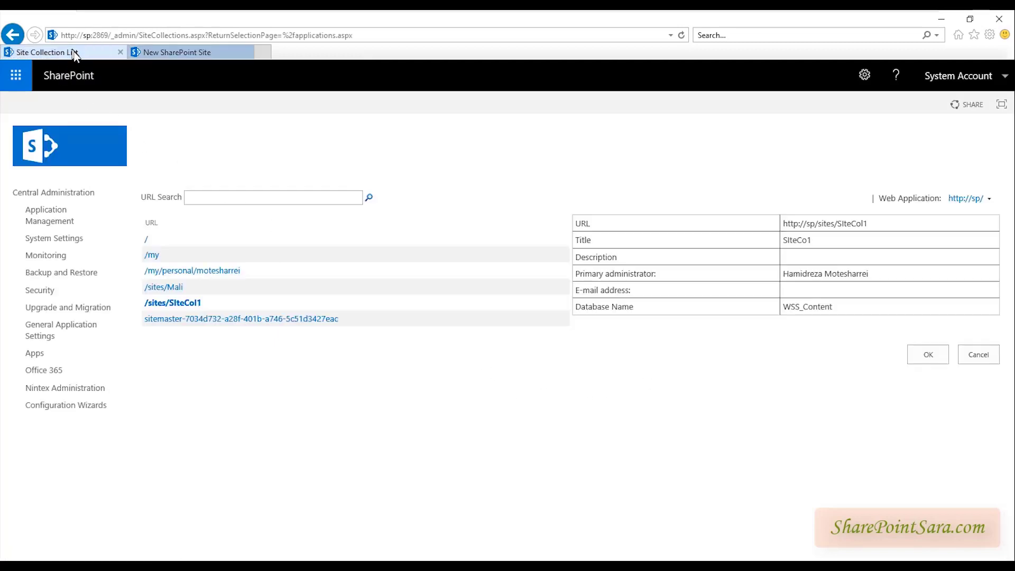
{"action": "left_click", "coordinate": [167, 51]}
{"action": "scroll", "coordinate": [197, 169], "scroll_direction": "up", "scroll_amount": 2}
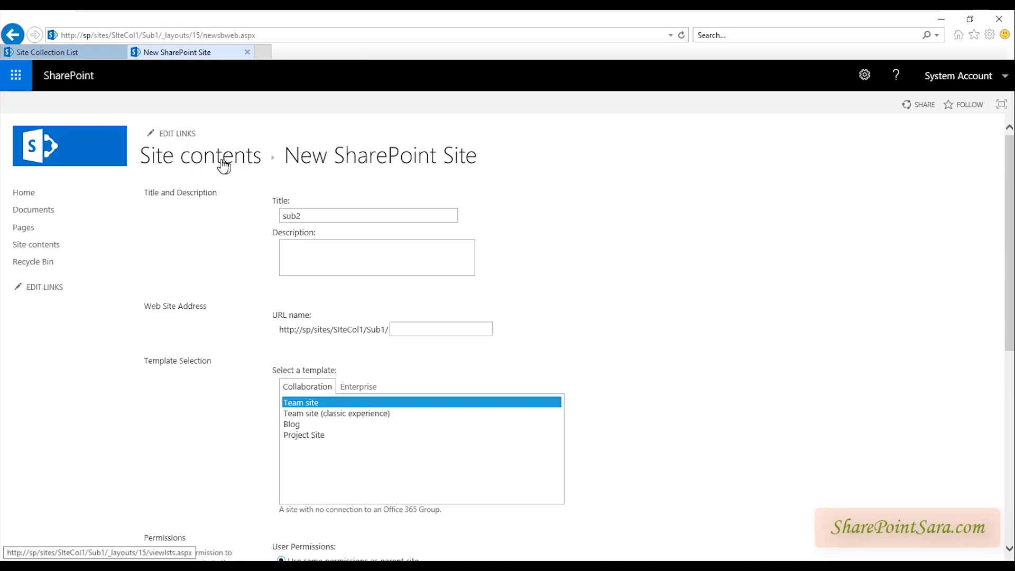
{"action": "left_click", "coordinate": [31, 194]}
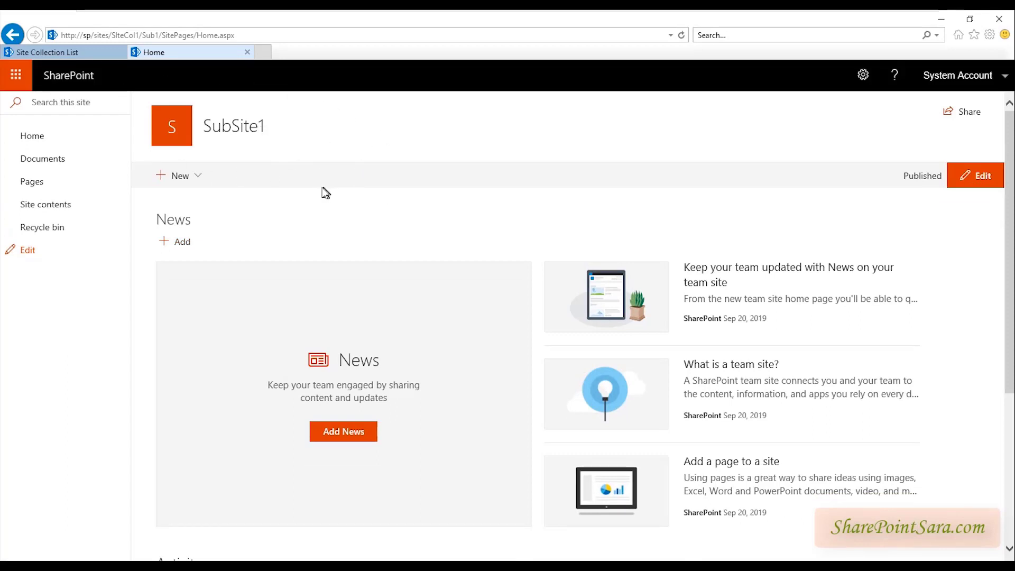
{"action": "left_click", "coordinate": [150, 36]}
{"action": "left_click_drag", "start_coordinate": [144, 36], "coordinate": [322, 36]}
{"action": "key", "text": "BackSpace"}
{"action": "key", "text": "BackSpace"}
{"action": "key", "text": "Return"}
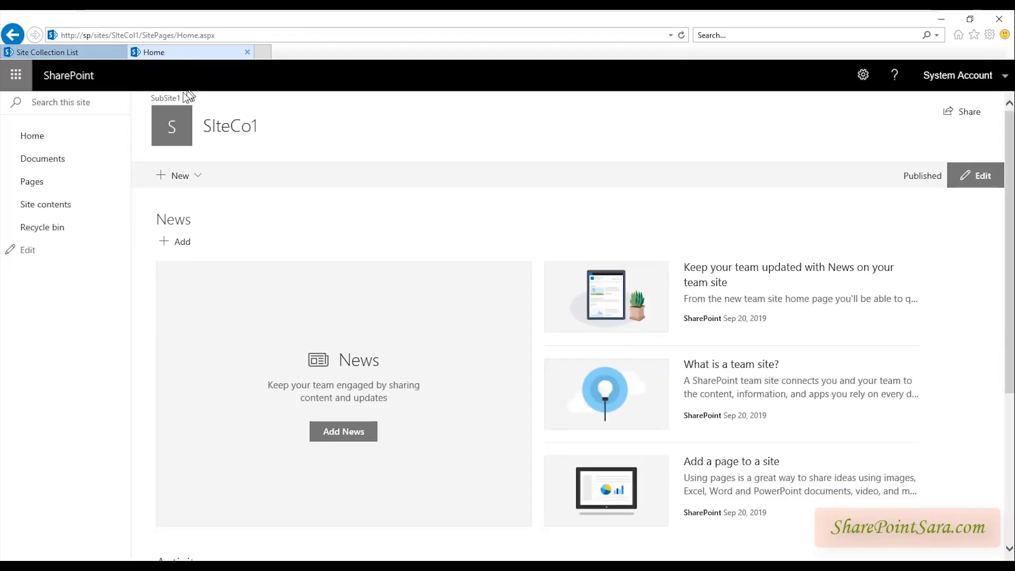
Visit SubSite1 from the top-level site, then return by removing Sub1 and the page path from the address.
{"action": "left_click", "coordinate": [282, 115]}
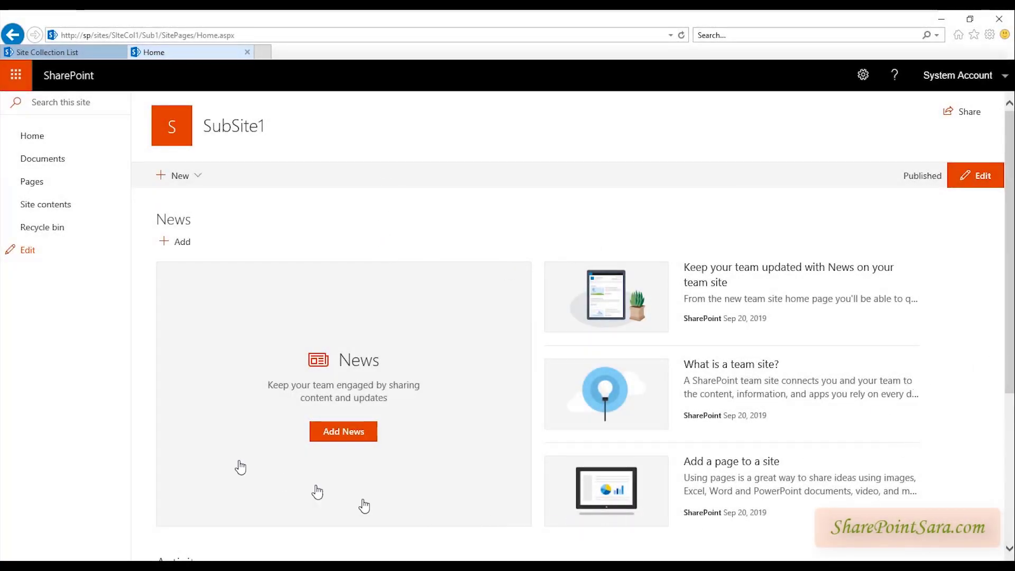
{"action": "left_click", "coordinate": [143, 35]}
{"action": "left_click_drag", "start_coordinate": [142, 35], "coordinate": [255, 36]}
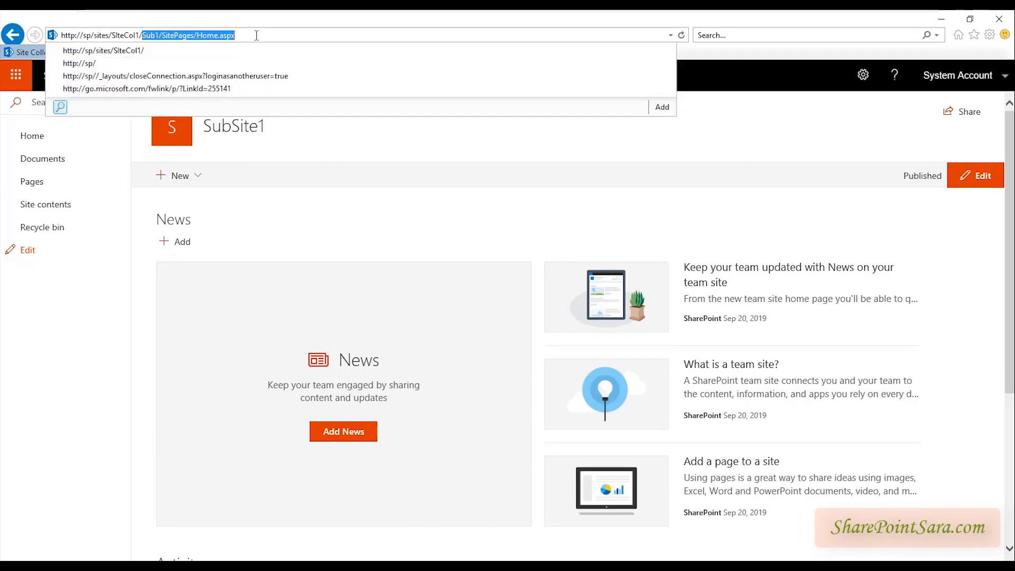
{"action": "key", "text": "BackSpace"}
{"action": "key", "text": "Return"}
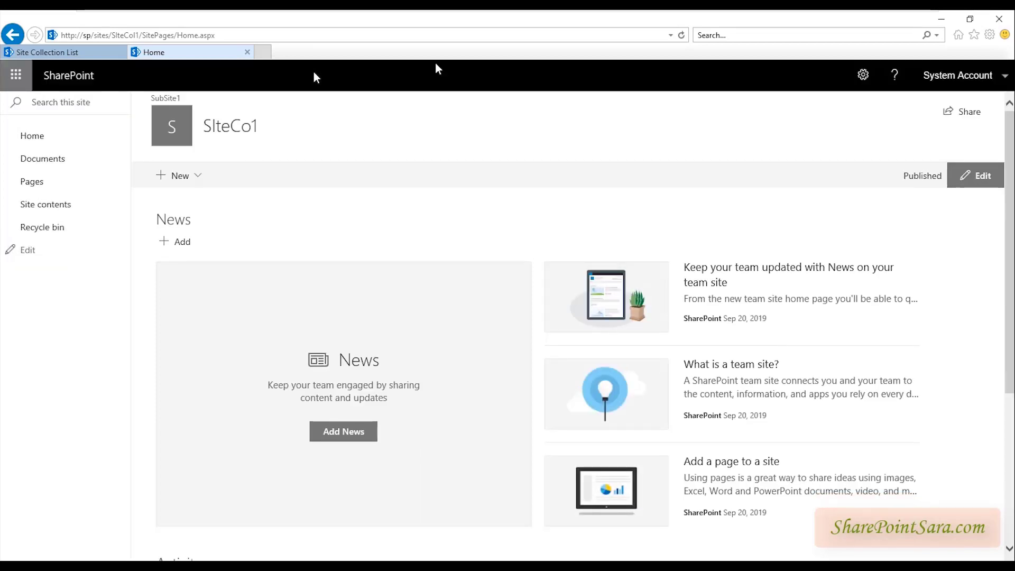
Open the full site settings of the top-level site through its site information.
{"action": "left_click", "coordinate": [862, 78]}
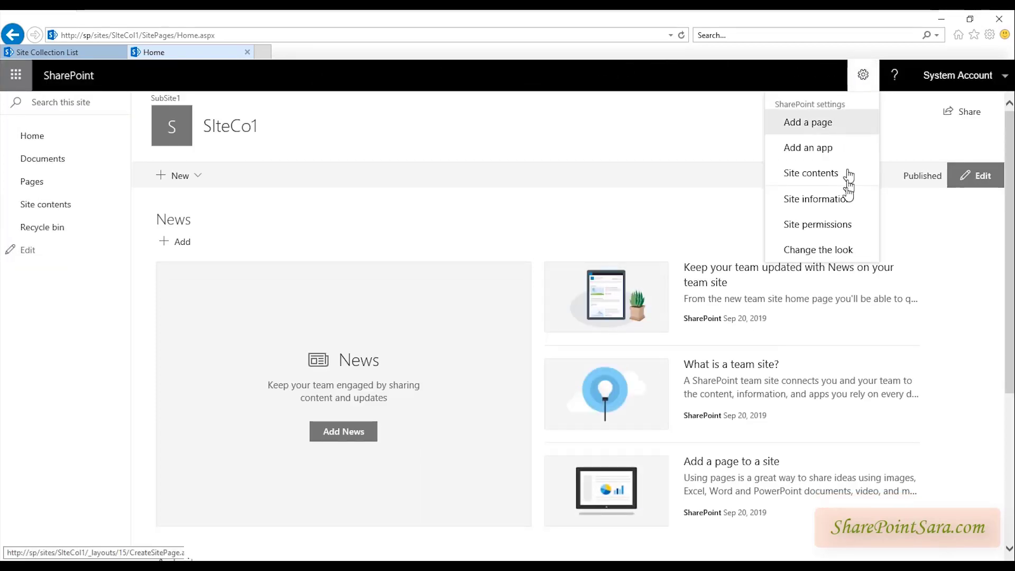
{"action": "left_click", "coordinate": [843, 205]}
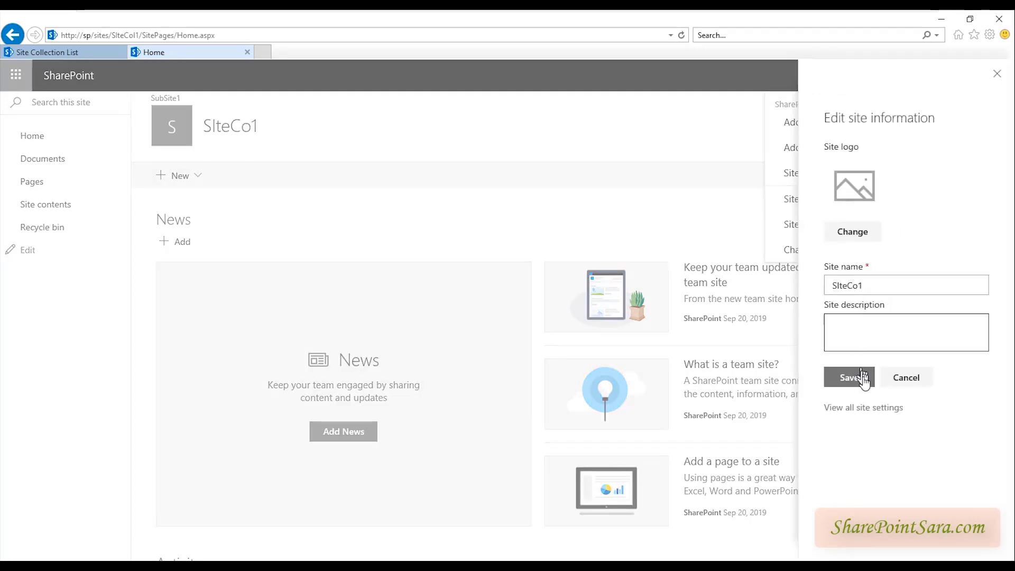
{"action": "left_click", "coordinate": [866, 410]}
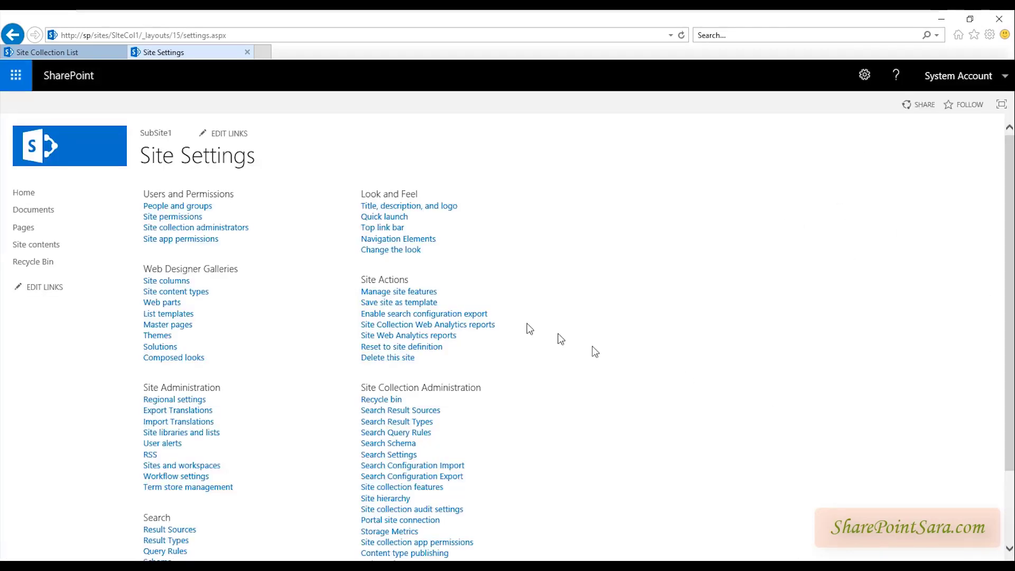
Examine the Site Collection Administration and Site Administration groups in the top-level site's settings.
{"action": "scroll", "coordinate": [583, 316], "scroll_direction": "down", "scroll_amount": 2}
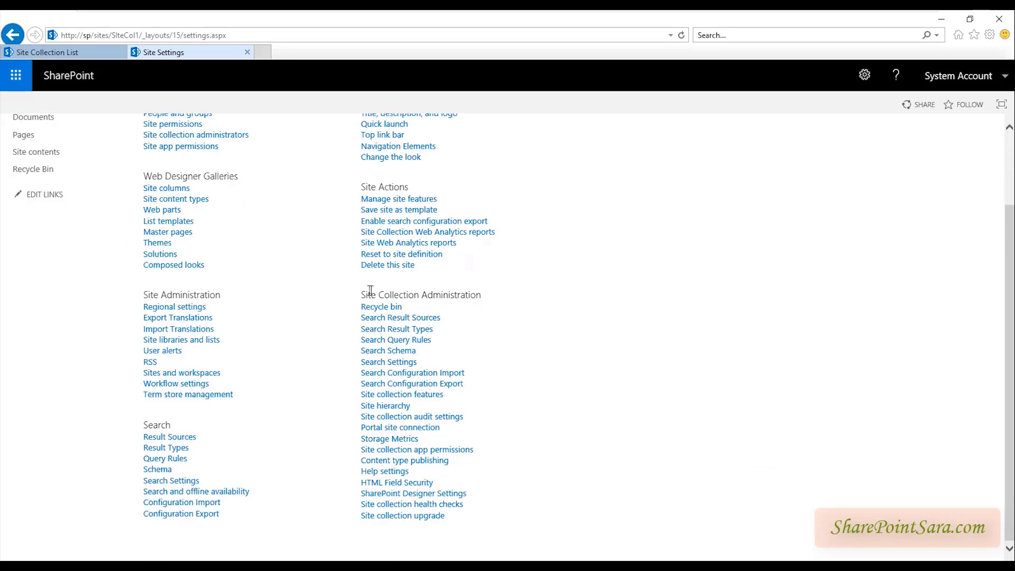
{"action": "left_click_drag", "start_coordinate": [366, 292], "coordinate": [456, 297]}
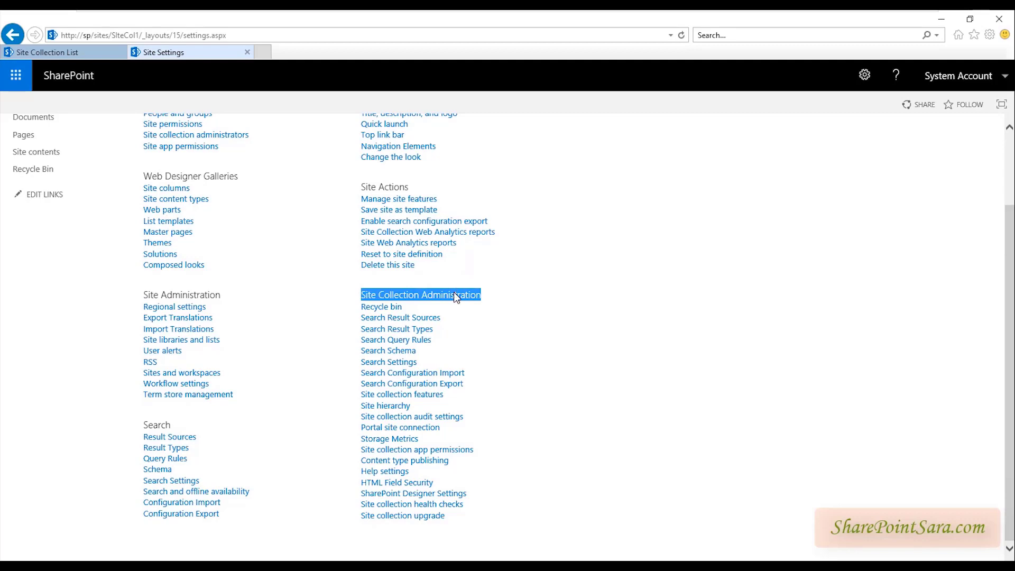
{"action": "left_click_drag", "start_coordinate": [169, 293], "coordinate": [200, 295]}
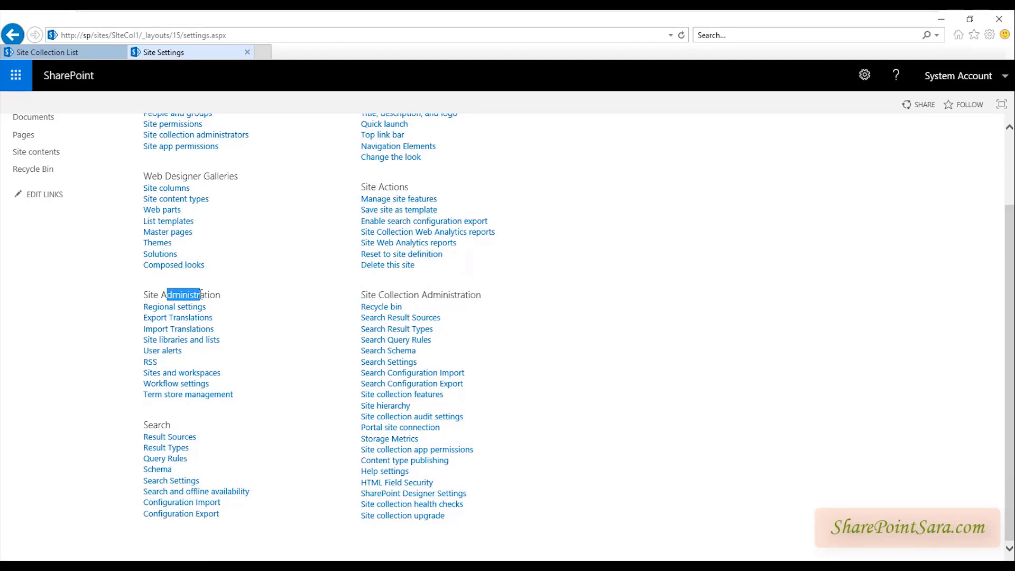
{"action": "scroll", "coordinate": [316, 271], "scroll_direction": "up", "scroll_amount": 3}
{"action": "scroll", "coordinate": [378, 318], "scroll_direction": "down", "scroll_amount": 3}
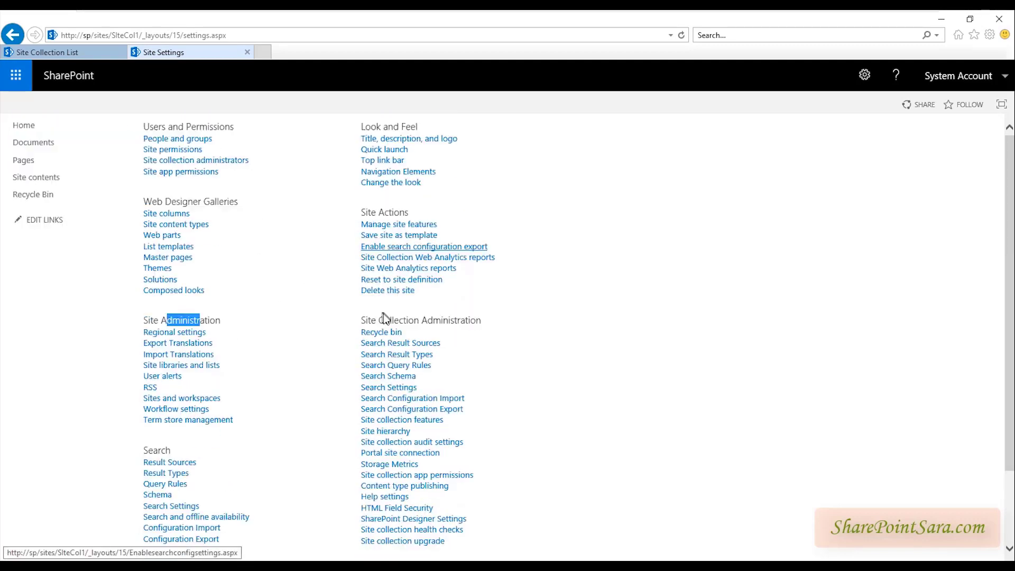
{"action": "scroll", "coordinate": [381, 317], "scroll_direction": "up", "scroll_amount": 3}
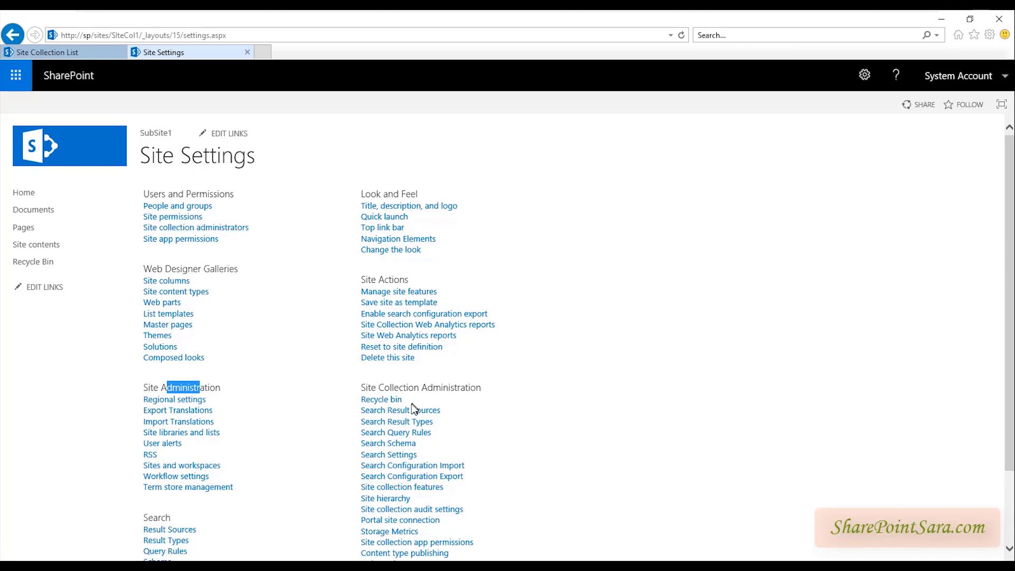
View the site collection administrators without changing them, then look over the top-level site settings again.
{"action": "left_click", "coordinate": [189, 231]}
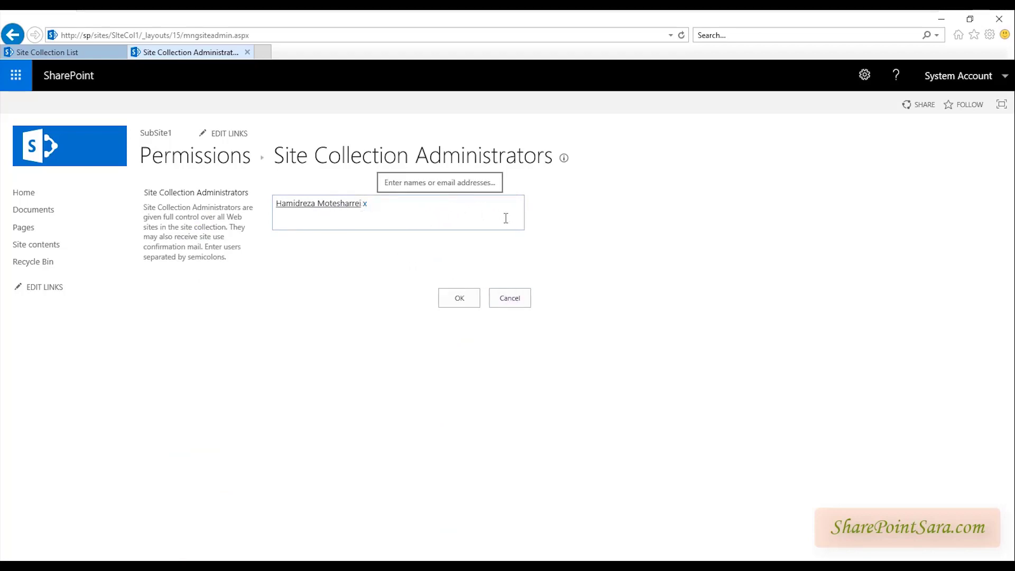
{"action": "left_click", "coordinate": [521, 296]}
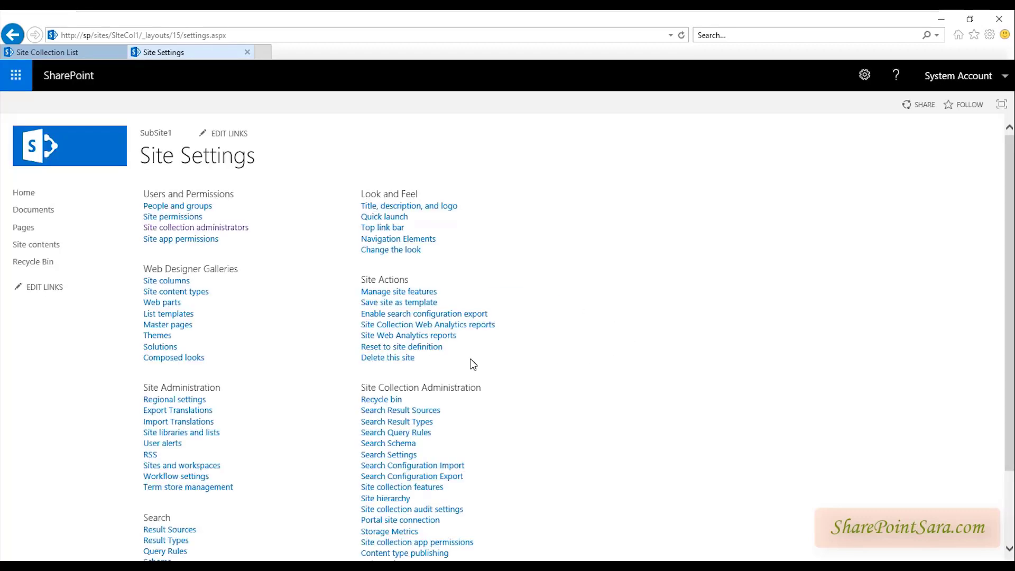
{"action": "scroll", "coordinate": [611, 428], "scroll_direction": "down", "scroll_amount": 2}
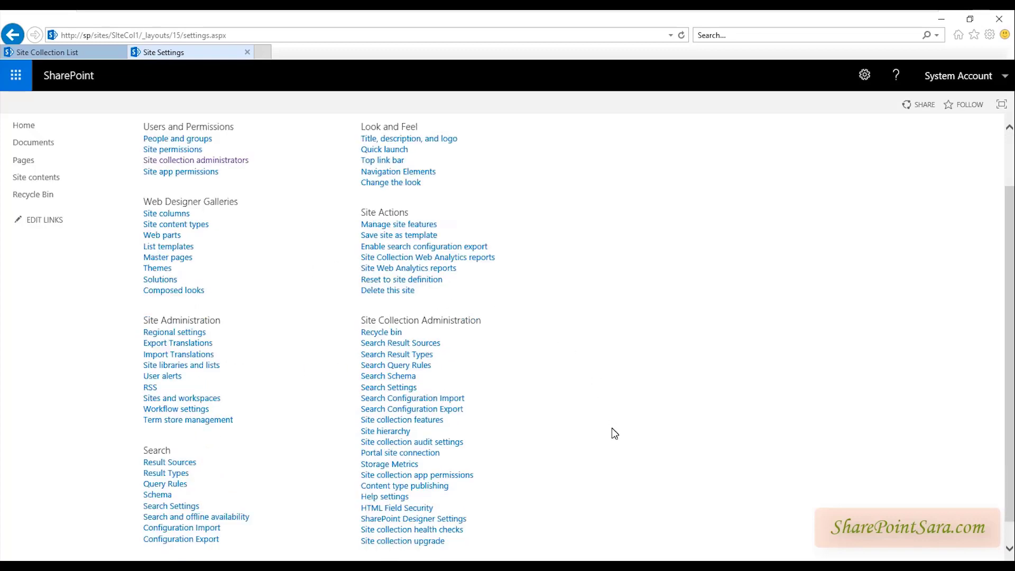
{"action": "scroll", "coordinate": [546, 414], "scroll_direction": "up", "scroll_amount": 2}
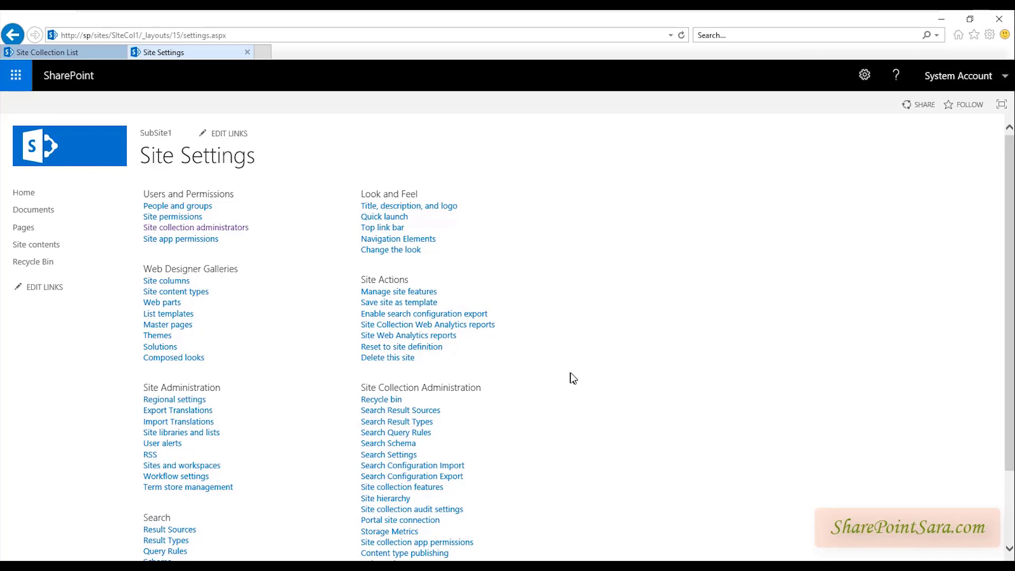
Go to SubSite1 and open its full site settings through its site information.
{"action": "left_click", "coordinate": [156, 134]}
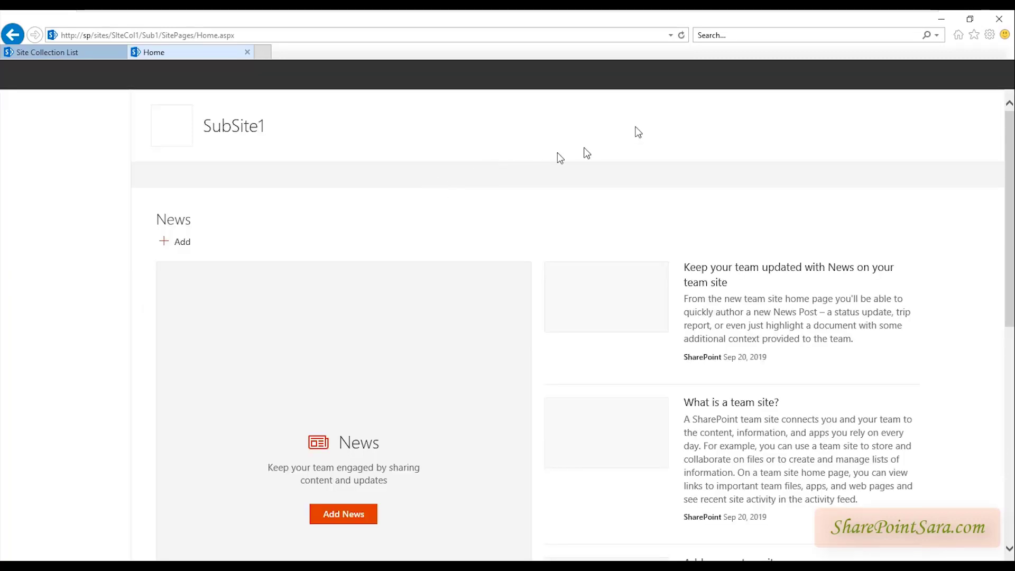
{"action": "left_click", "coordinate": [866, 80]}
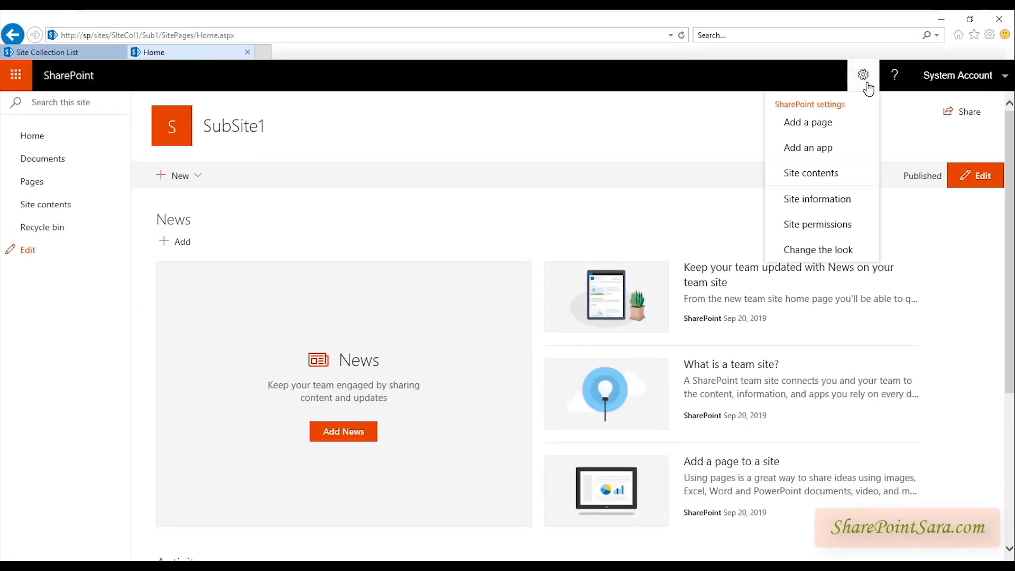
{"action": "left_click", "coordinate": [840, 199]}
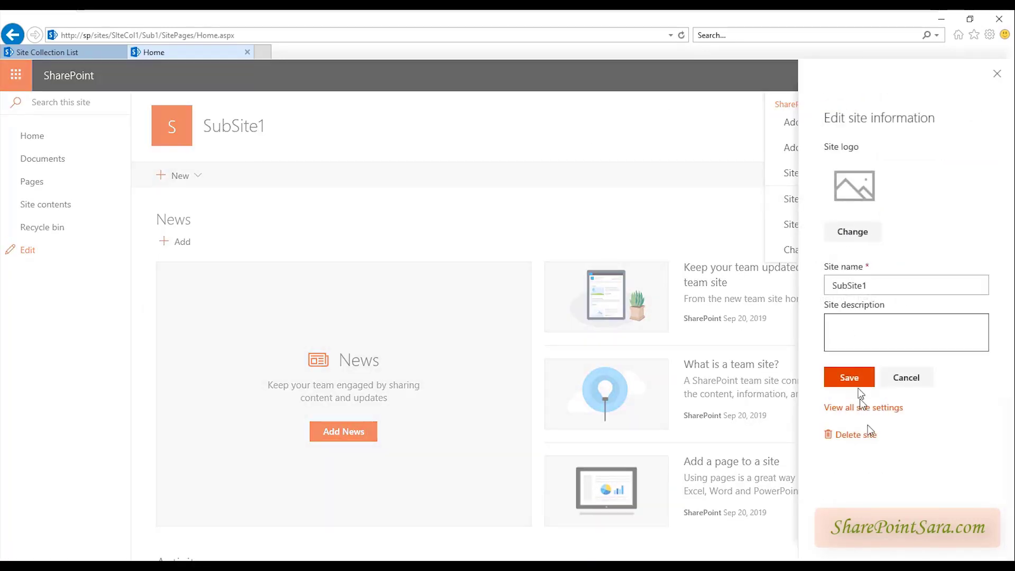
{"action": "left_click", "coordinate": [860, 408]}
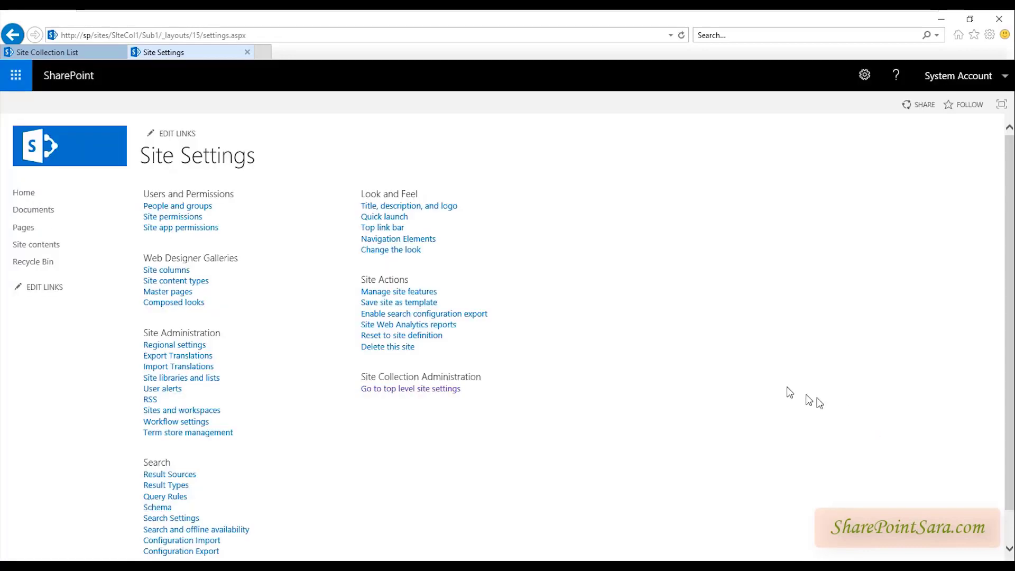
Examine the Site Collection Administration group in SubSite1's site settings.
{"action": "scroll", "coordinate": [353, 439], "scroll_direction": "down", "scroll_amount": 1}
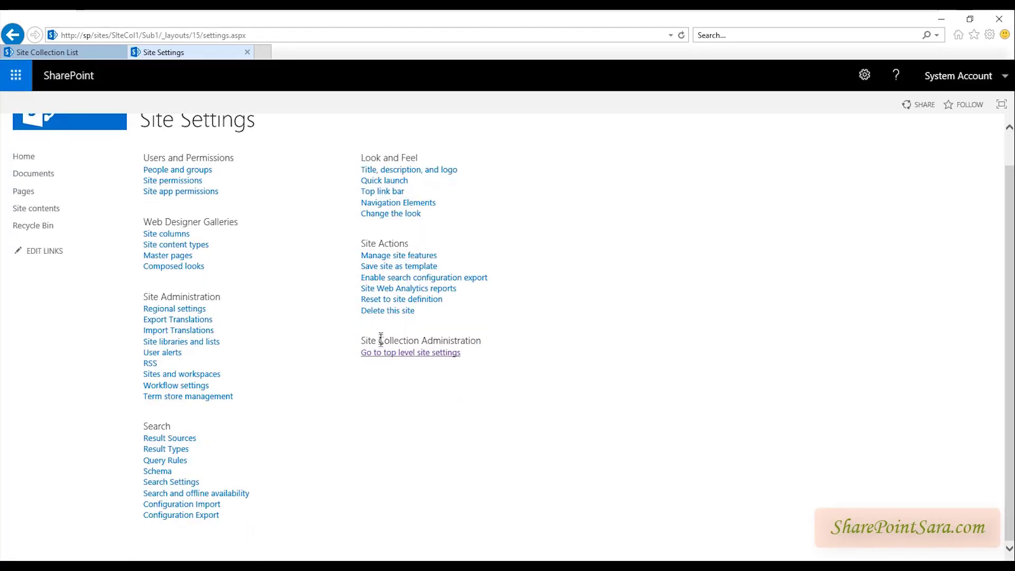
{"action": "left_click_drag", "start_coordinate": [363, 336], "coordinate": [484, 331]}
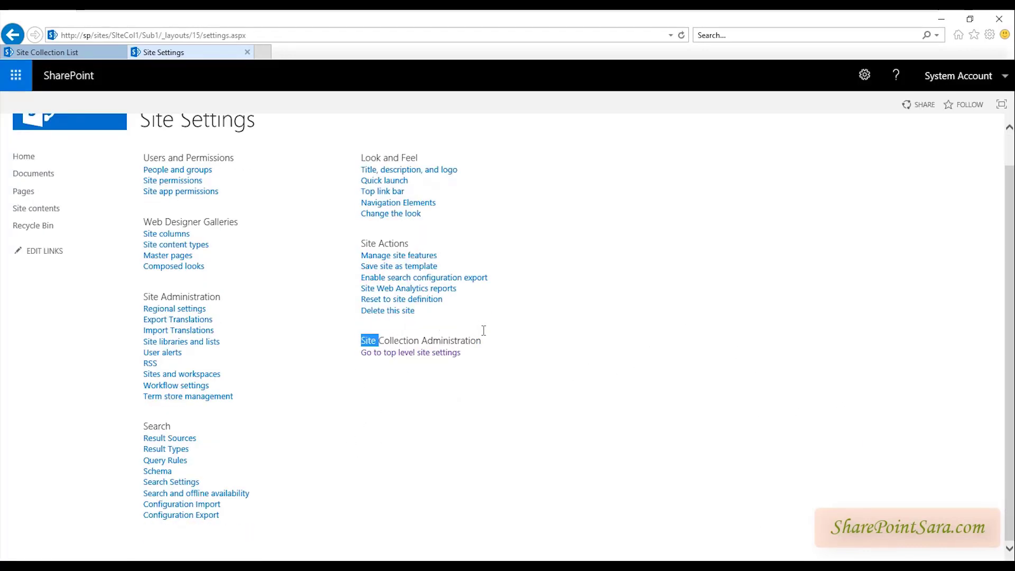
{"action": "left_click", "coordinate": [481, 478]}
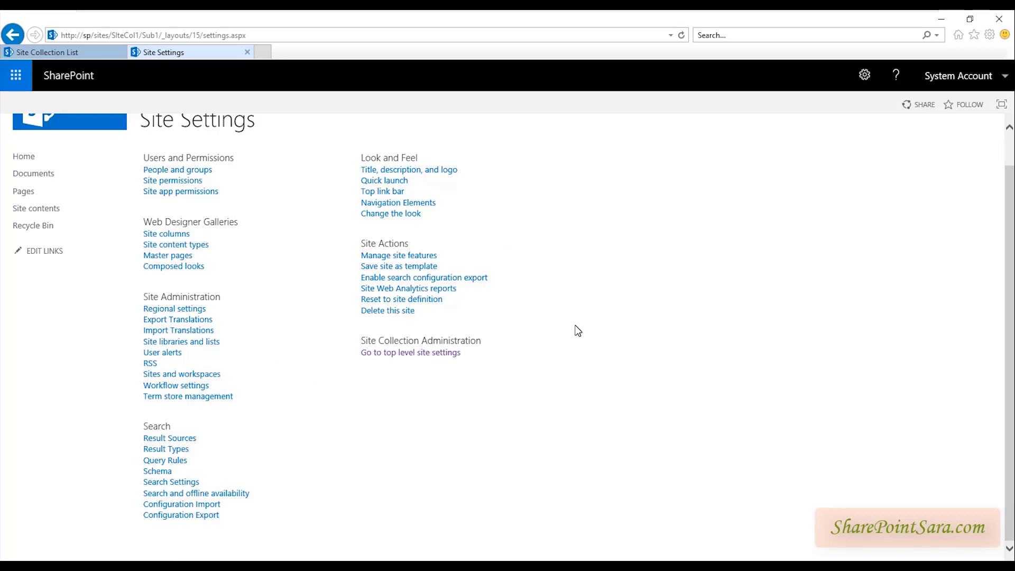
Go from SubSite1's settings to the top-level site settings, then open the top-level site's home page.
{"action": "scroll", "coordinate": [371, 286], "scroll_direction": "up", "scroll_amount": 1}
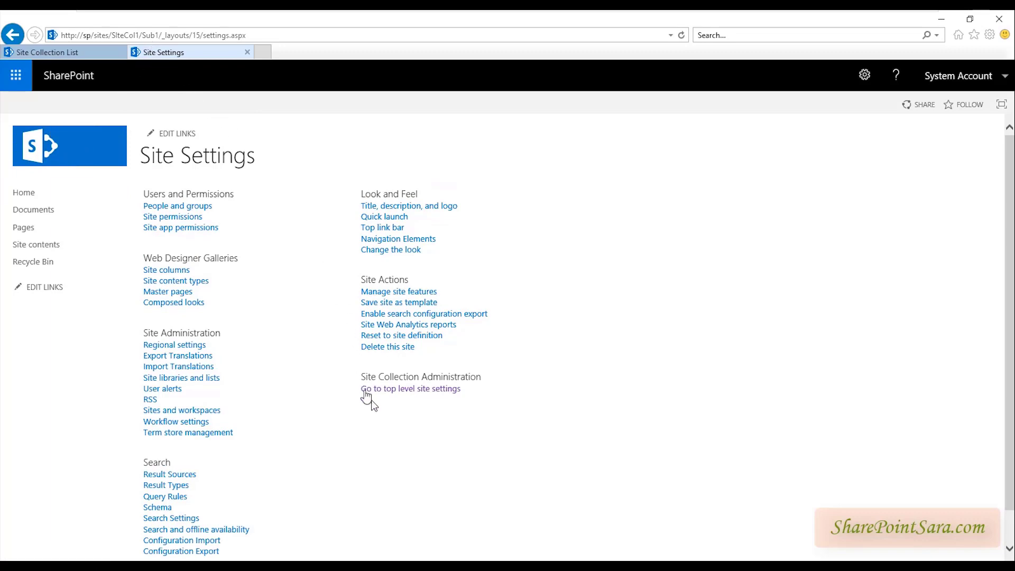
{"action": "left_click", "coordinate": [384, 392]}
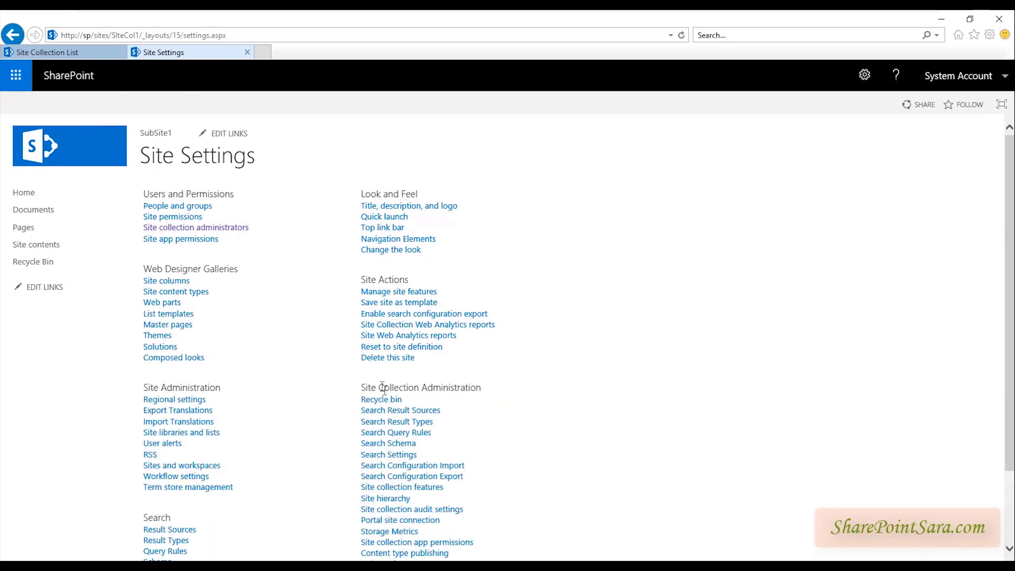
{"action": "left_click", "coordinate": [106, 158]}
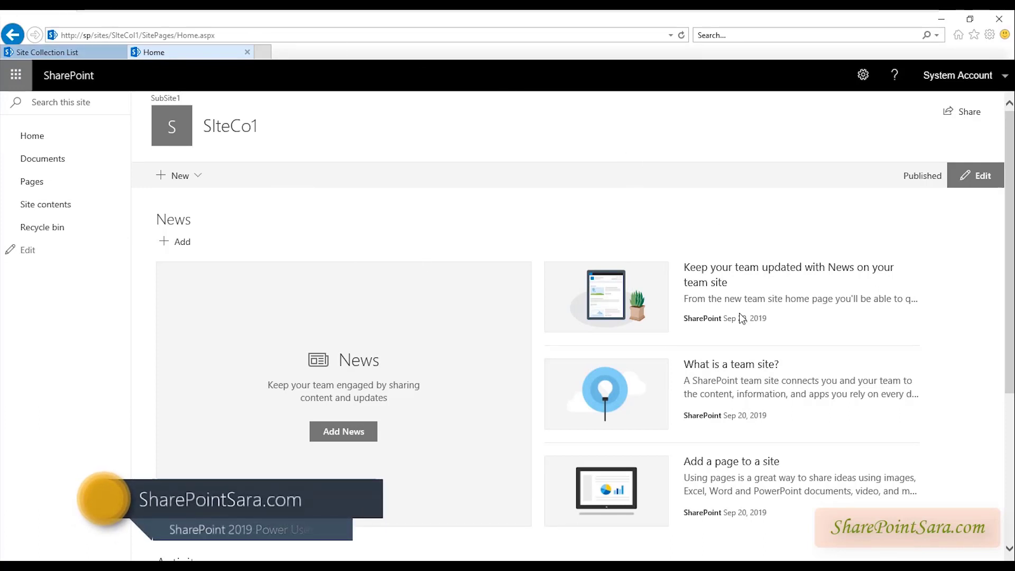
Rename the top-level site to "Site Power User Training" in its site information and save the change.
{"action": "left_click", "coordinate": [867, 84]}
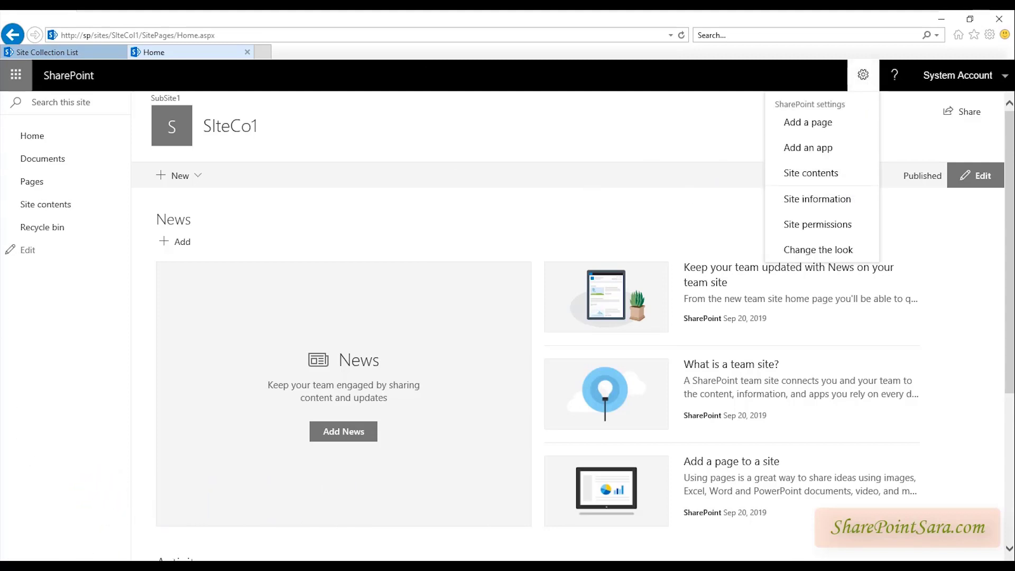
{"action": "left_click", "coordinate": [813, 204]}
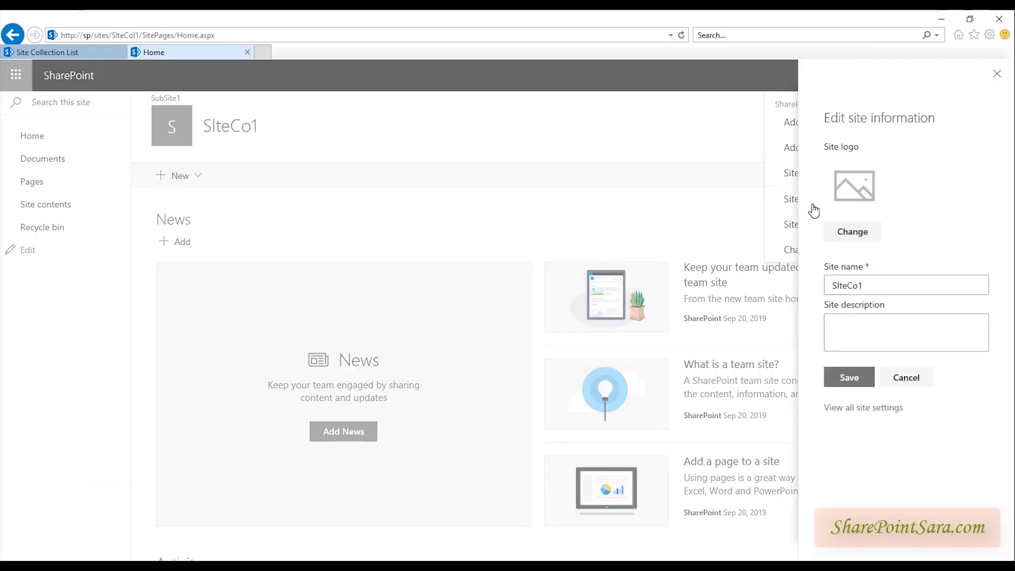
{"action": "left_click_drag", "start_coordinate": [889, 286], "coordinate": [802, 293]}
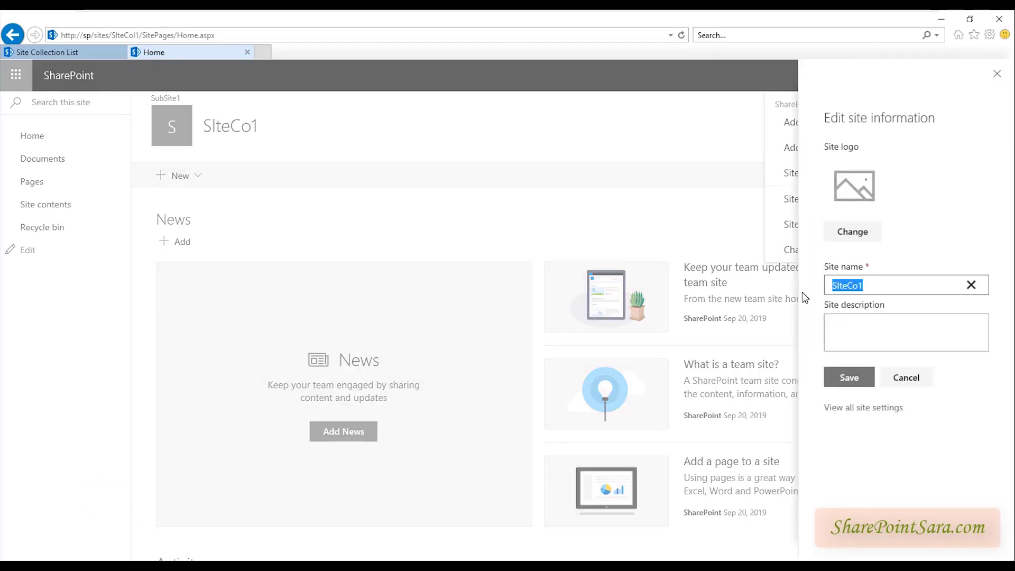
{"action": "left_click", "coordinate": [854, 334]}
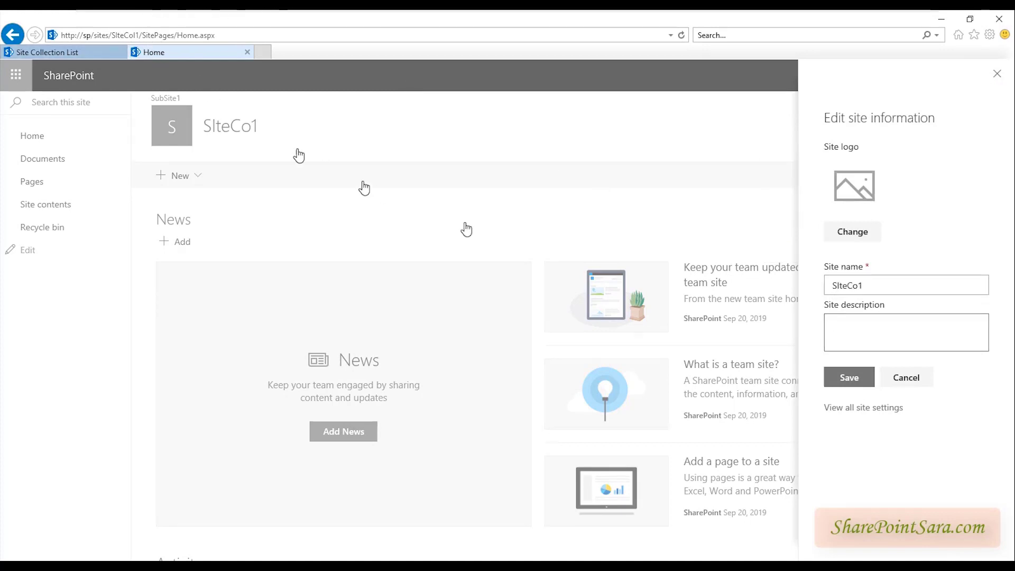
{"action": "double_click", "coordinate": [859, 285]}
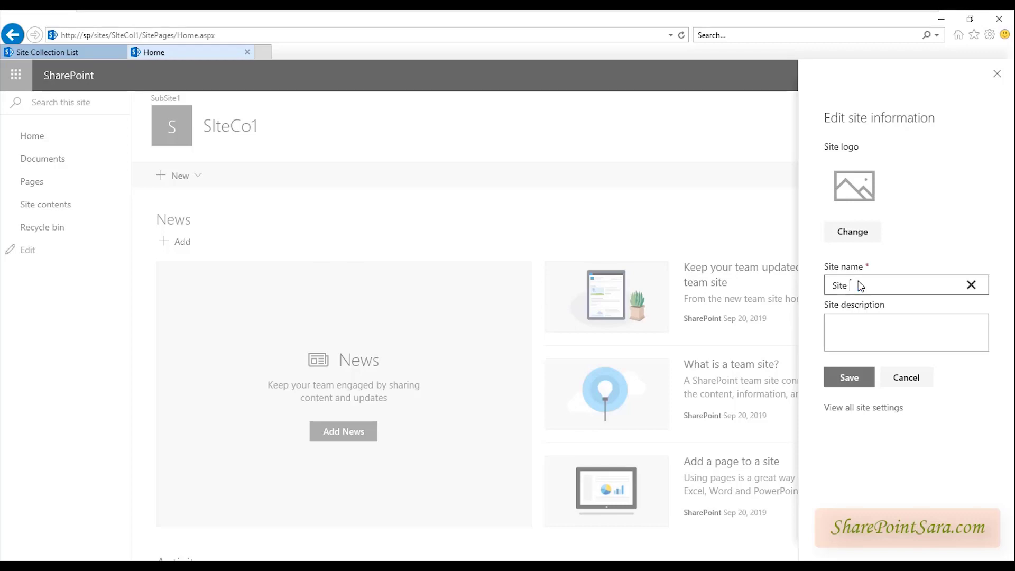
{"action": "type", "text": "Site Power User Training"}
{"action": "key", "text": "Tab"}
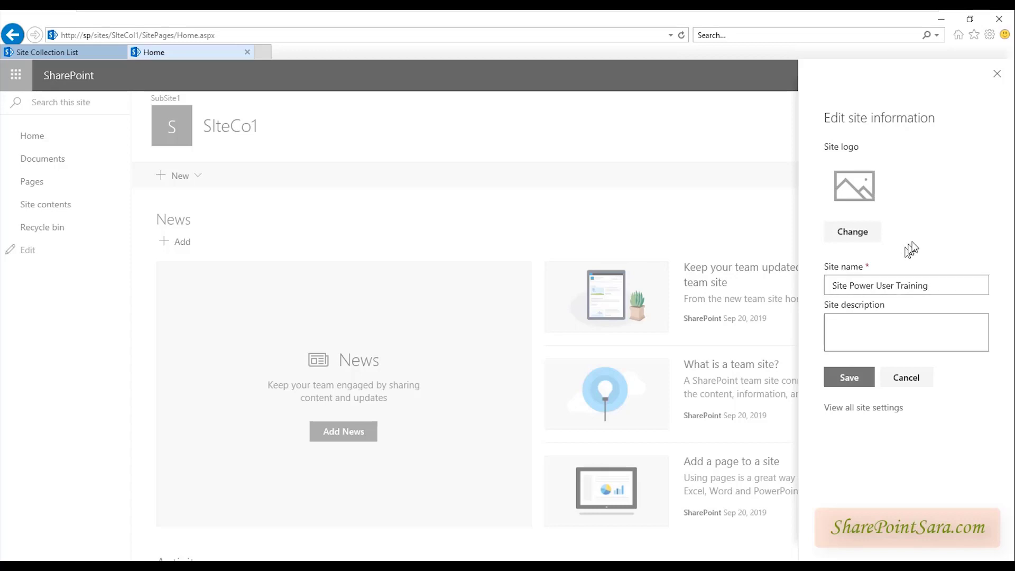
{"action": "left_click", "coordinate": [864, 379]}
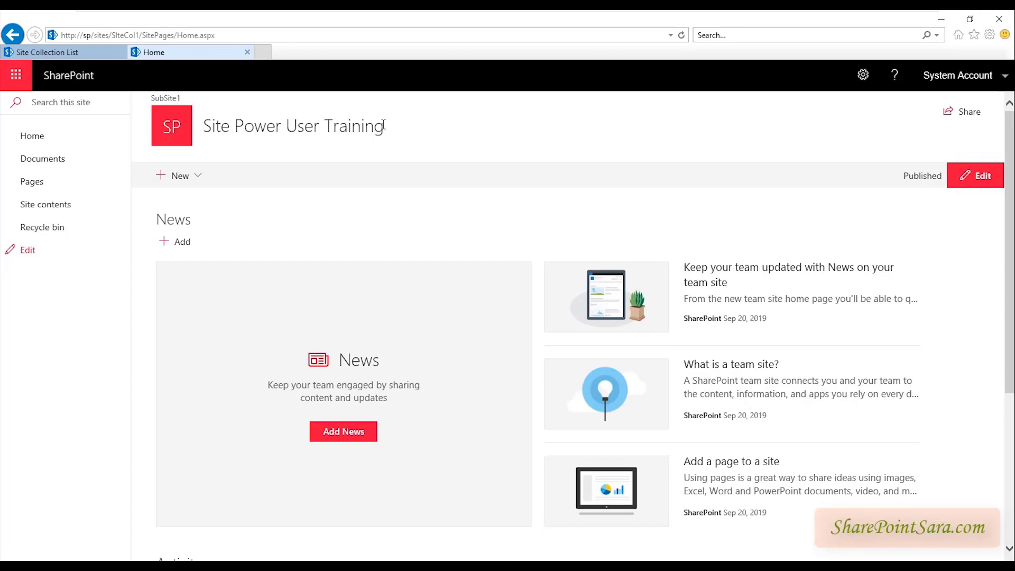
Reload the top-level site's home page, view its Documents library, and return to the home page.
{"action": "left_click", "coordinate": [182, 129]}
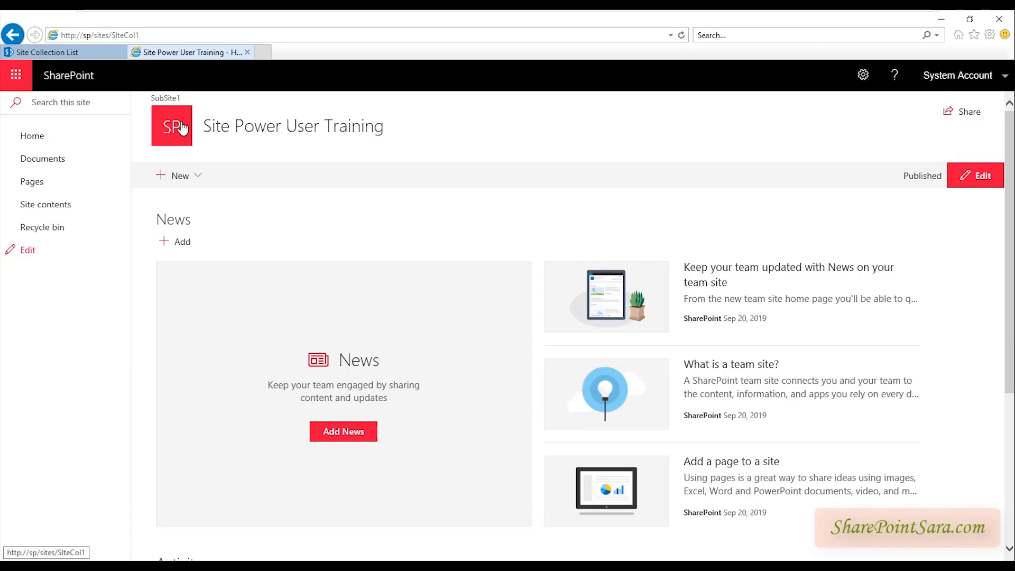
{"action": "left_click", "coordinate": [36, 159]}
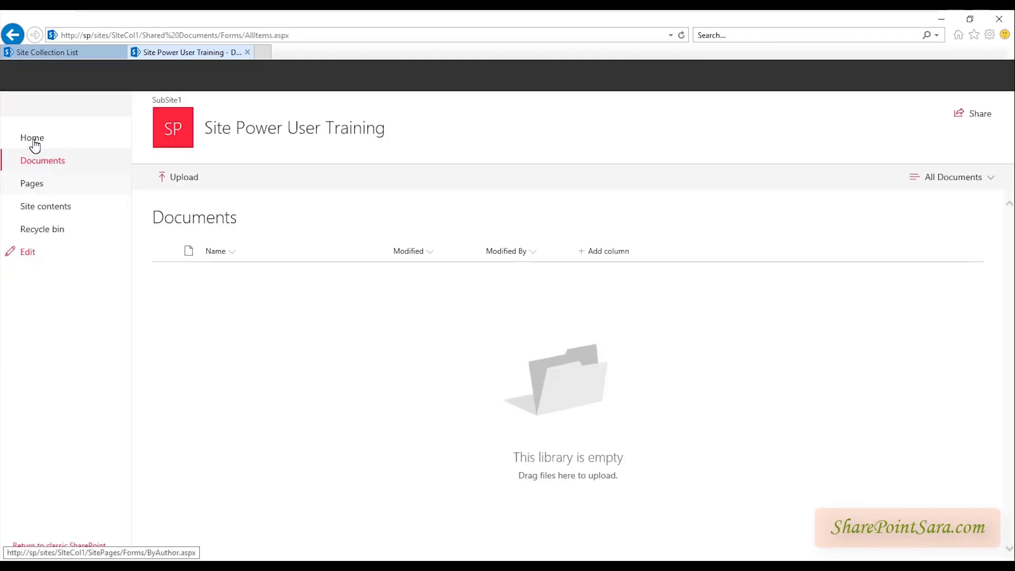
{"action": "left_click", "coordinate": [40, 142]}
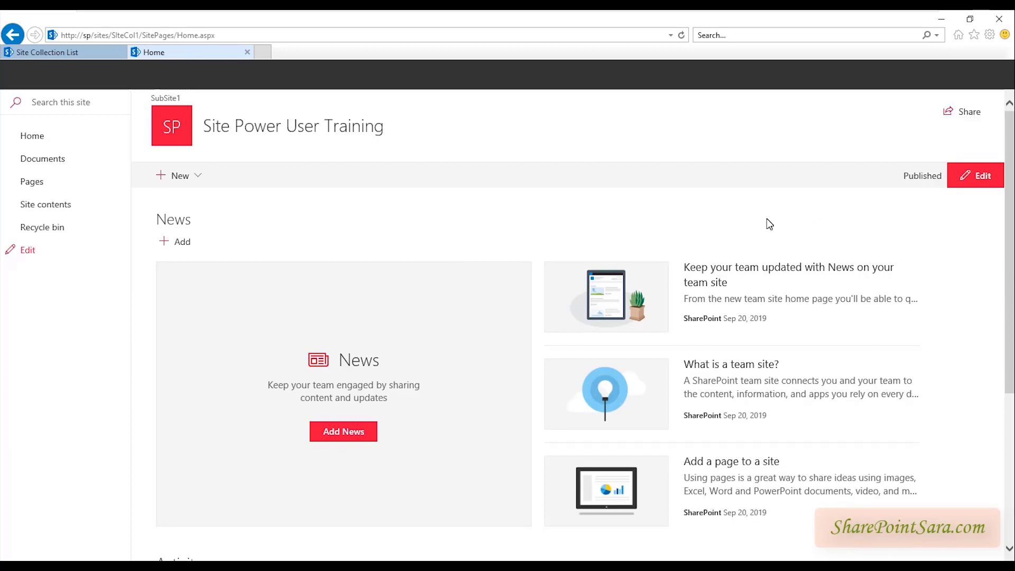
View all site settings through the top-level site's site information, then reopen Site Settings from that classic page.
{"action": "left_click", "coordinate": [862, 77]}
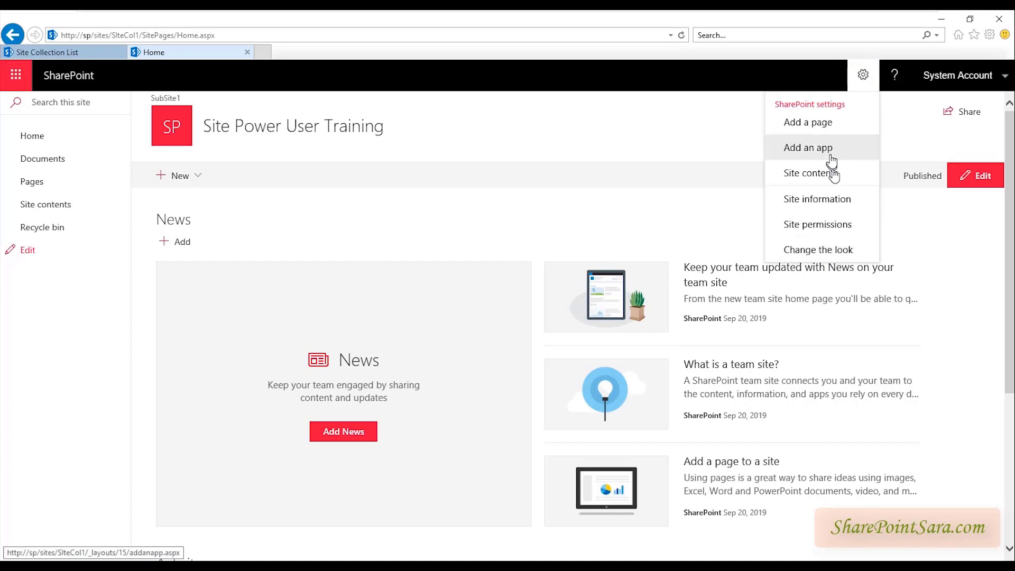
{"action": "left_click", "coordinate": [840, 210]}
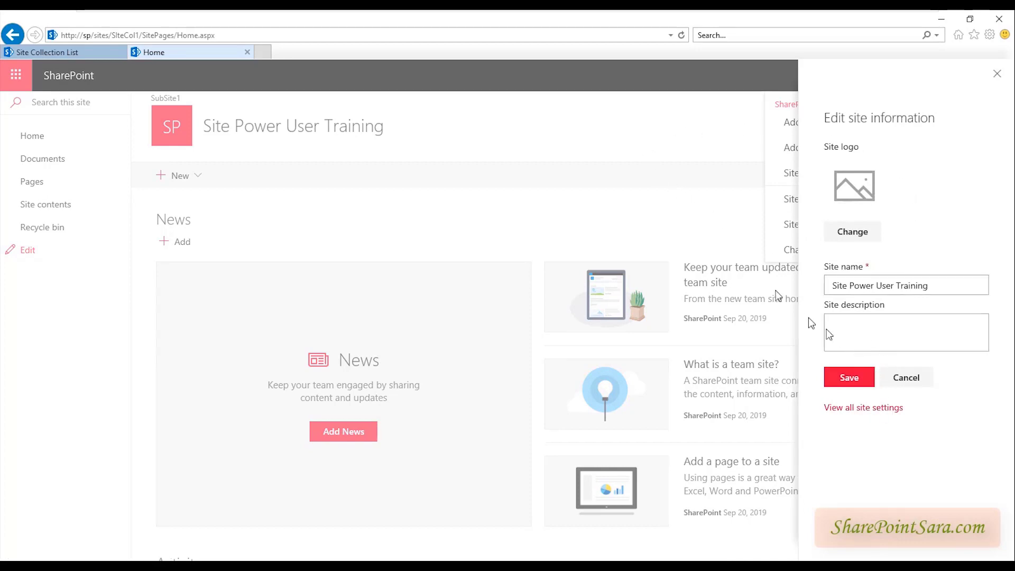
{"action": "left_click", "coordinate": [853, 410]}
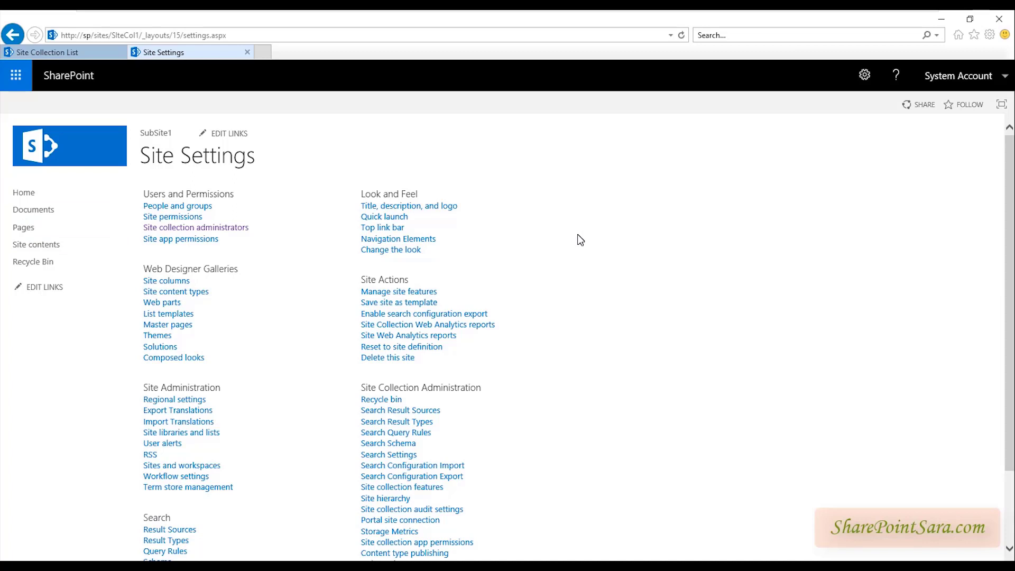
{"action": "left_click", "coordinate": [865, 75]}
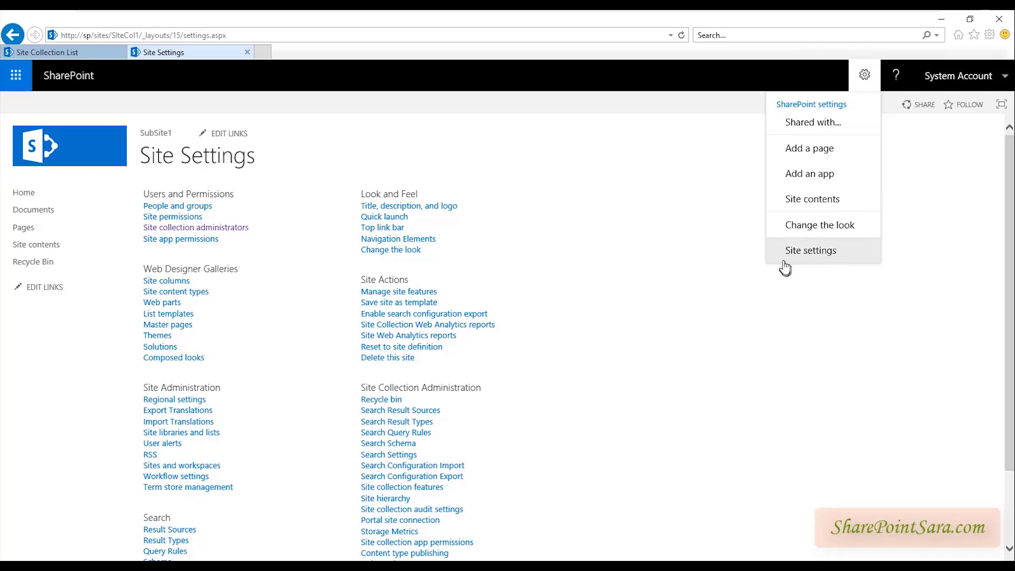
{"action": "left_click", "coordinate": [811, 258]}
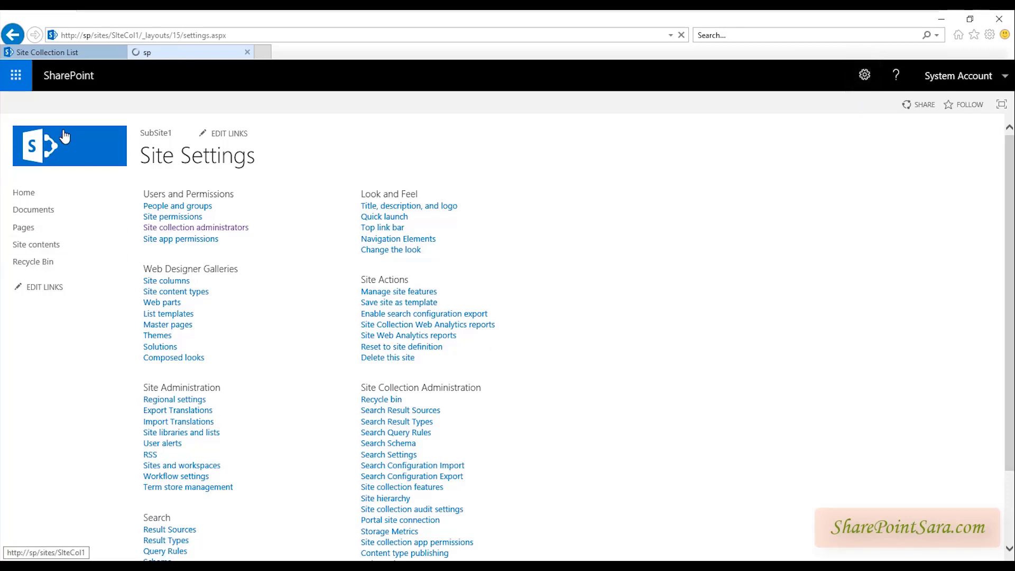